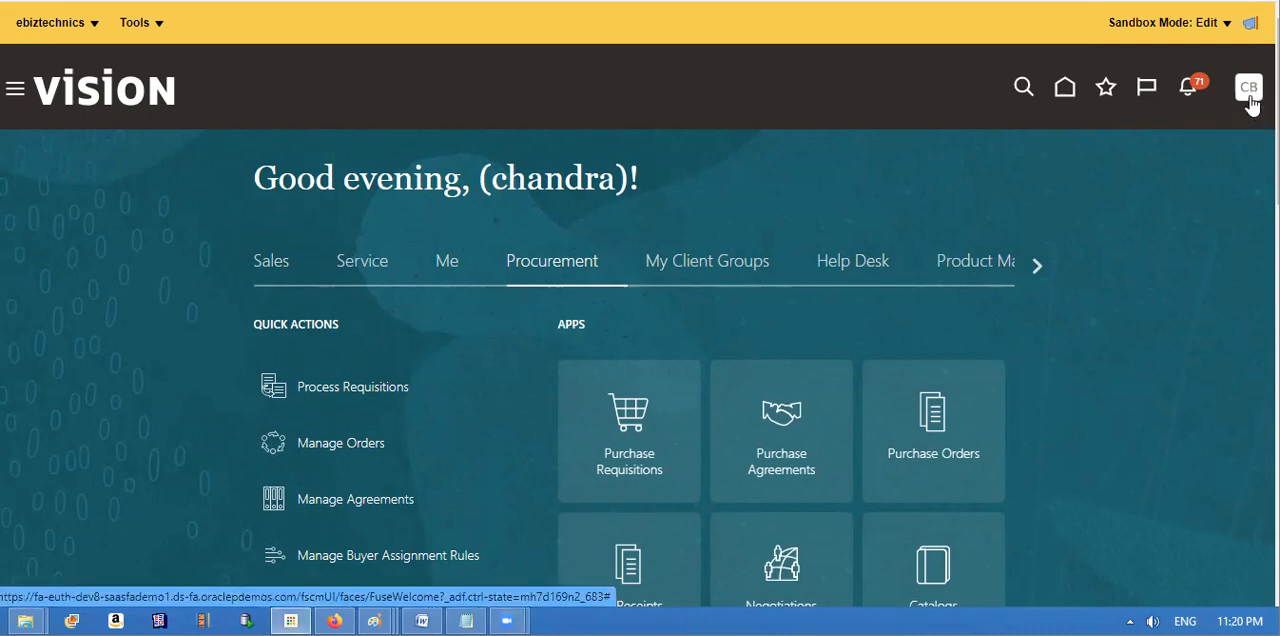
Step: Open the setup task search page in Setup and Maintenance
{"action": "left_click", "coordinate": [1249, 90]}
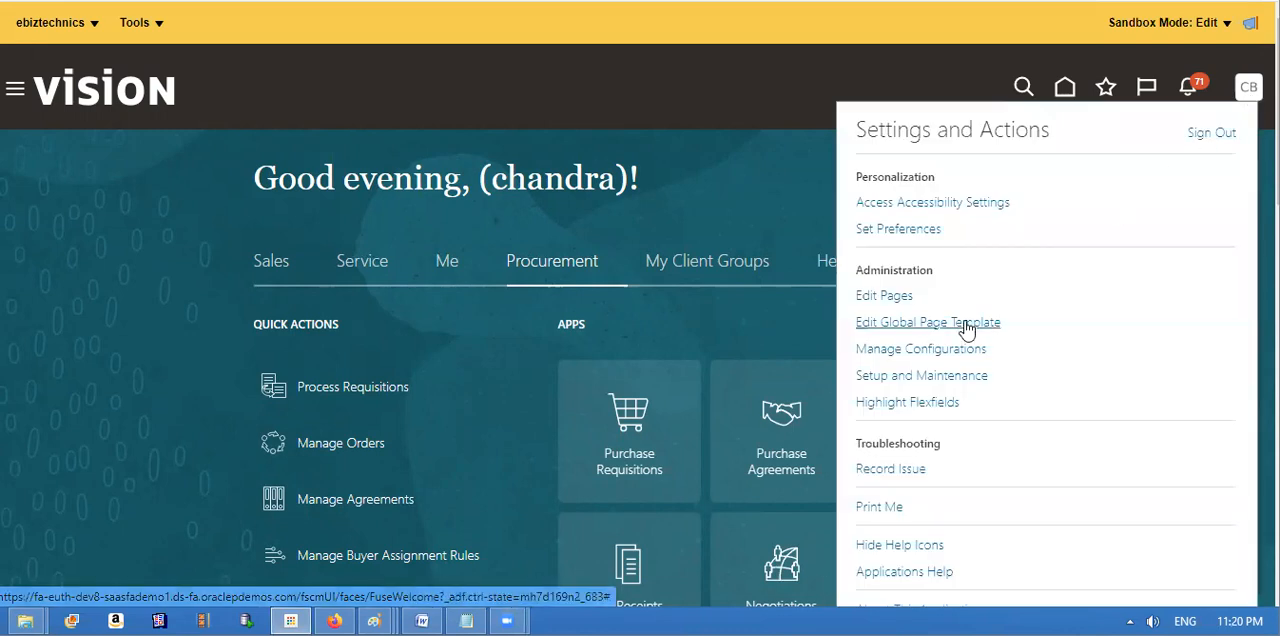
{"action": "left_click", "coordinate": [903, 380]}
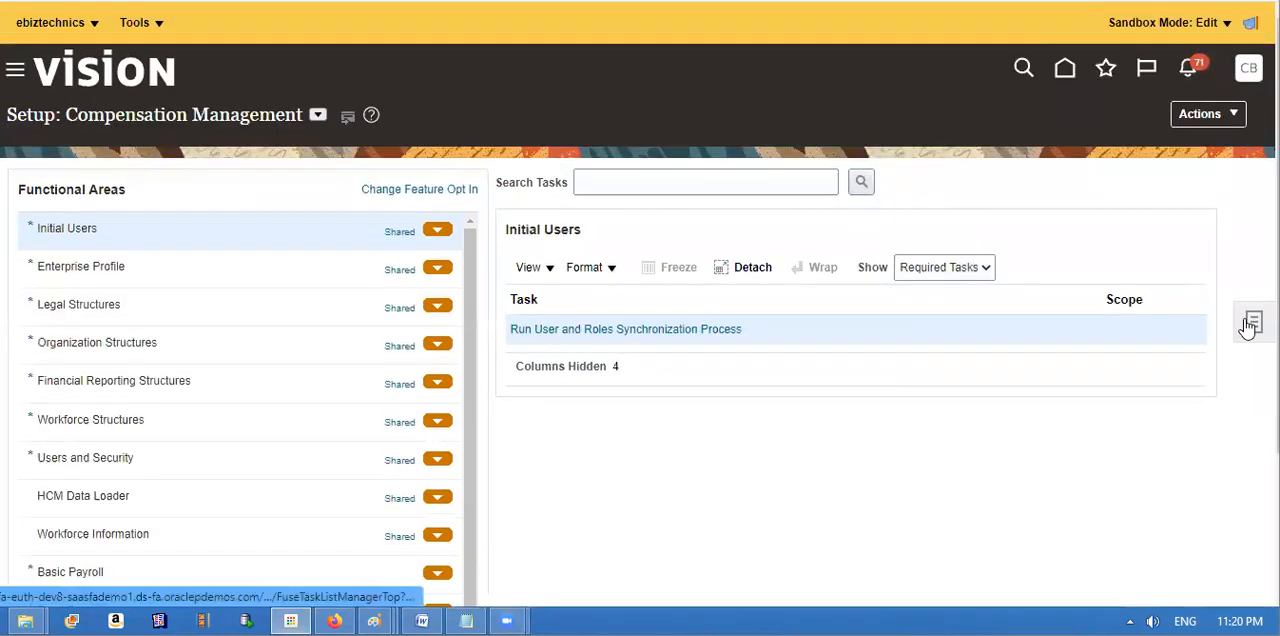
{"action": "left_click", "coordinate": [1248, 326]}
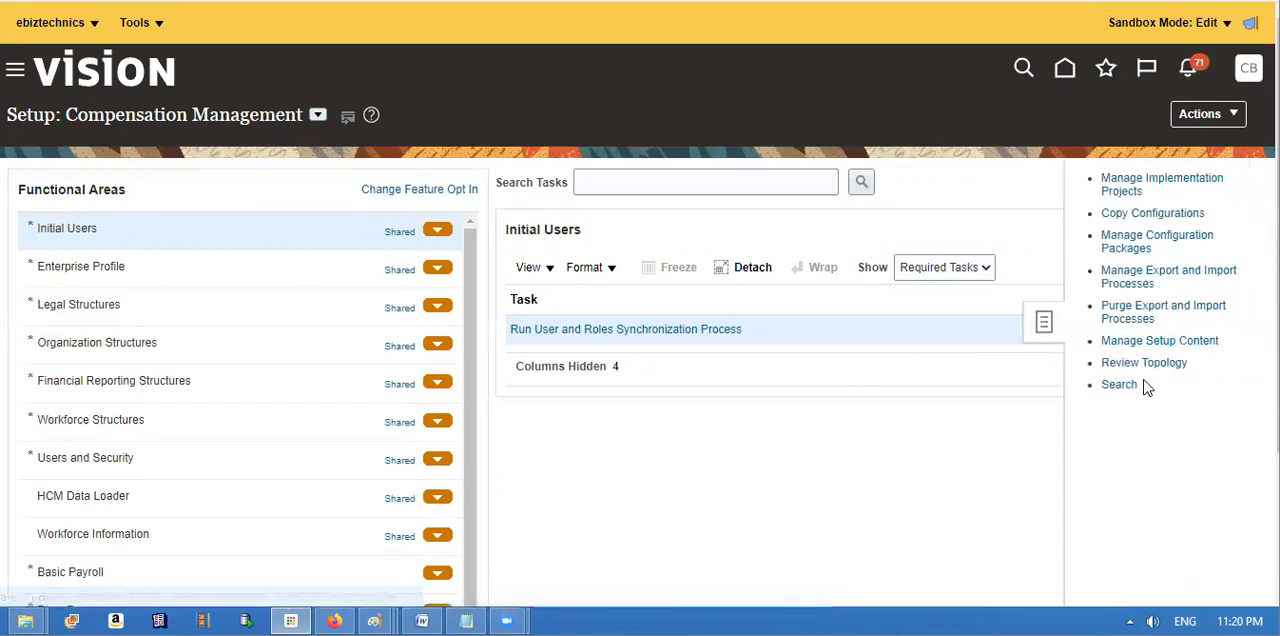
{"action": "left_click", "coordinate": [1115, 386]}
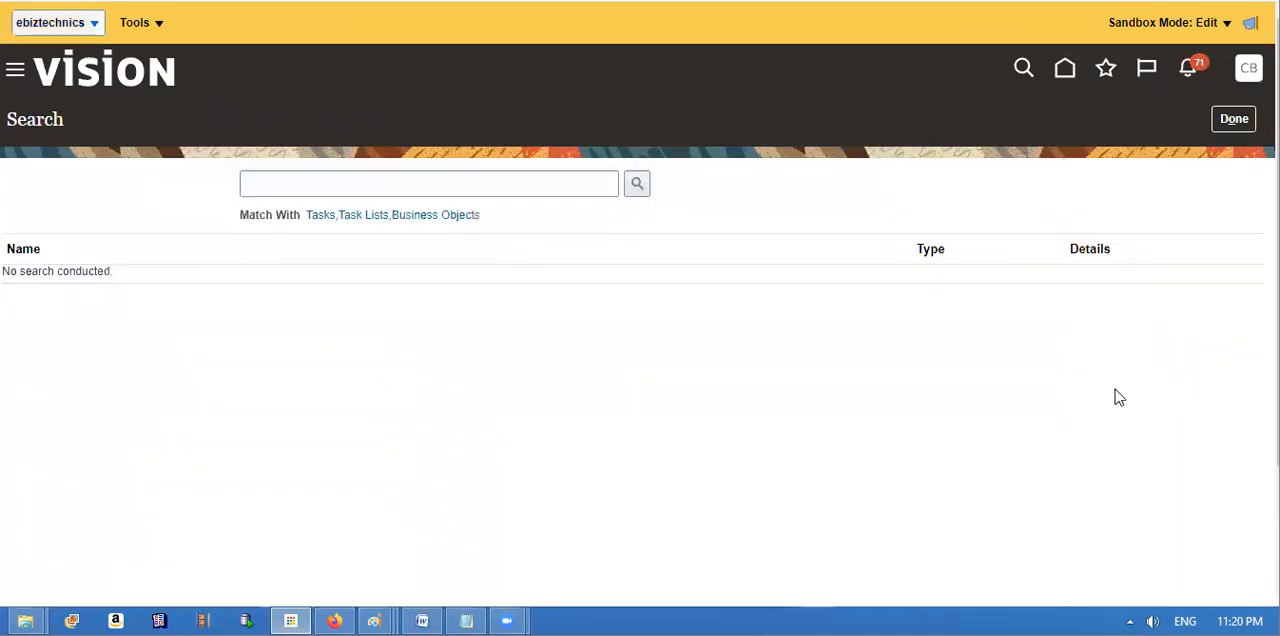
Step: Search the setup tasks for %Req%Business% and open the Configure Requisitioning Business Function task
{"action": "left_click", "coordinate": [336, 186]}
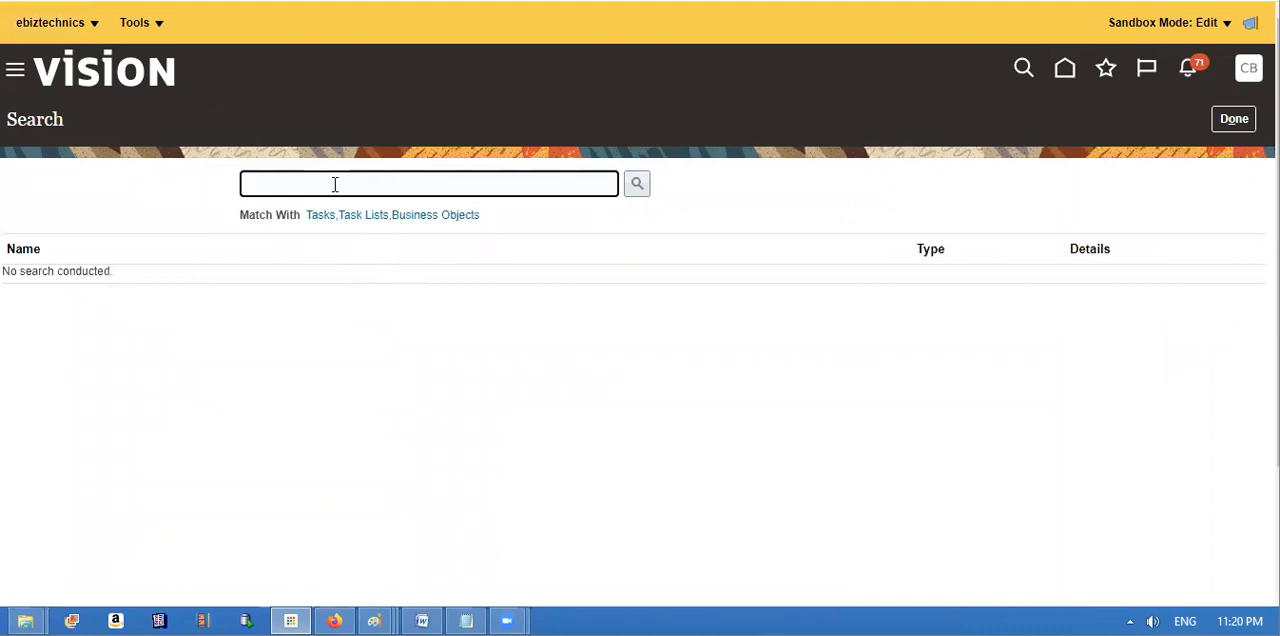
{"action": "type", "text": "%Req%Business%Func"}
{"action": "key", "text": "BackSpace"}
{"action": "key", "text": "BackSpace"}
{"action": "key", "text": "BackSpace"}
{"action": "key", "text": "BackSpace"}
{"action": "left_click", "coordinate": [636, 195]}
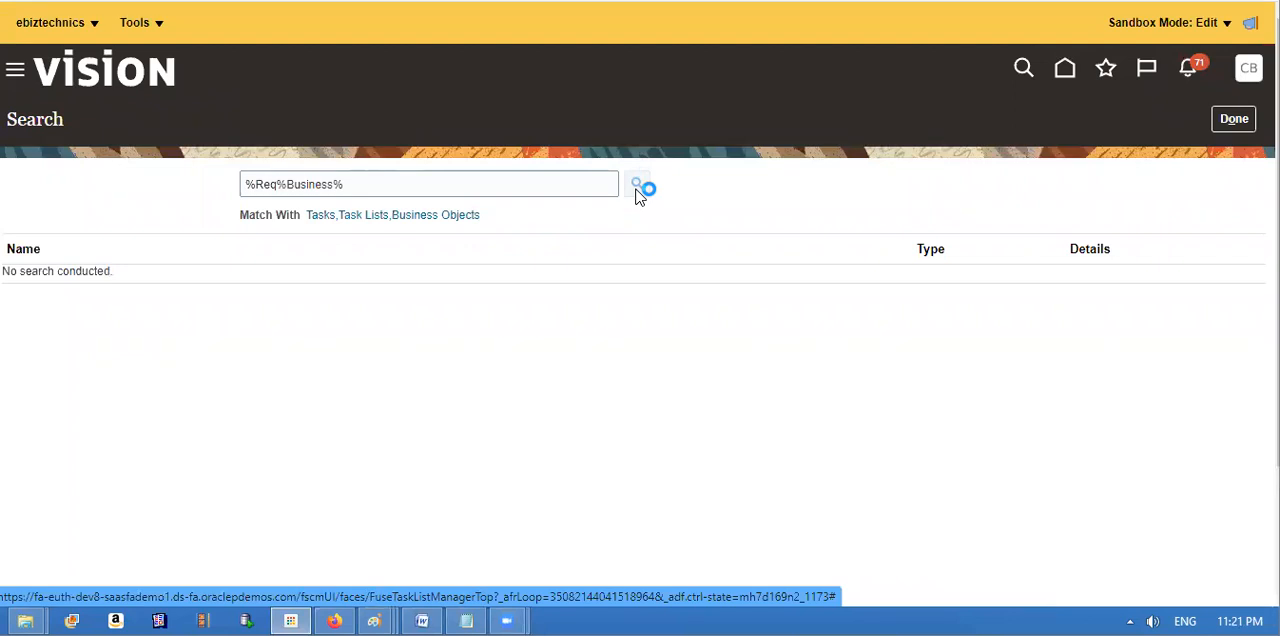
{"action": "left_click", "coordinate": [152, 280]}
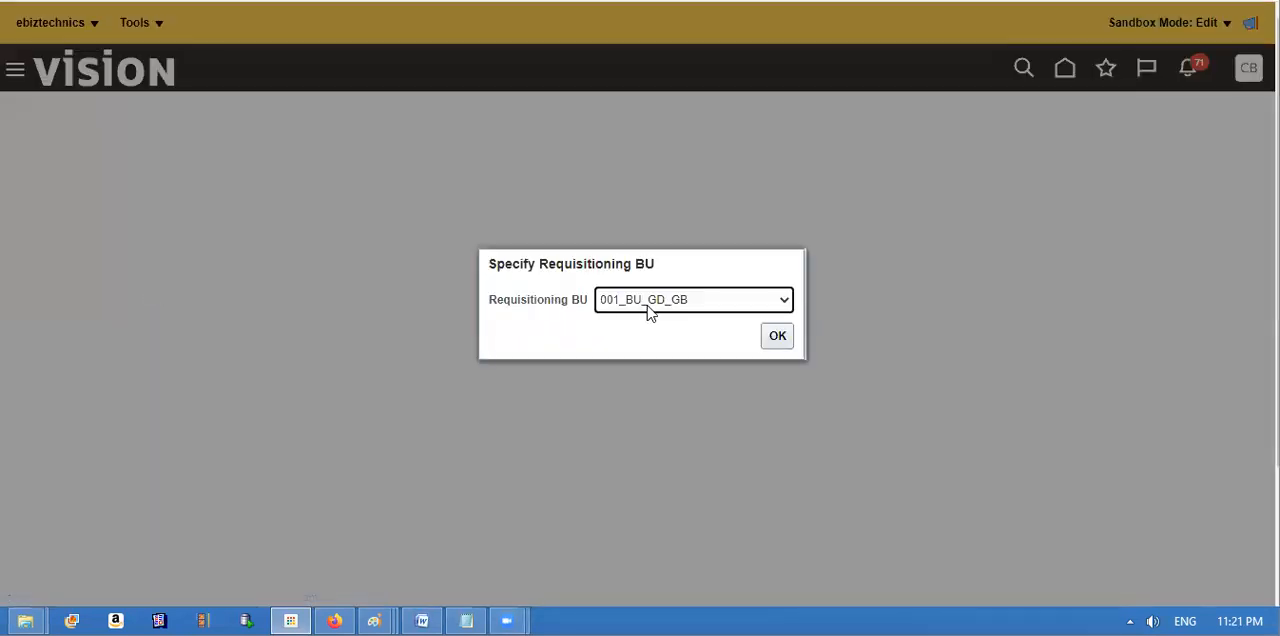
Step: Review the requisitioning configuration of T Business Unit, including the option to create orders immediately after requisition import, and cancel out of it
{"action": "left_click", "coordinate": [648, 308]}
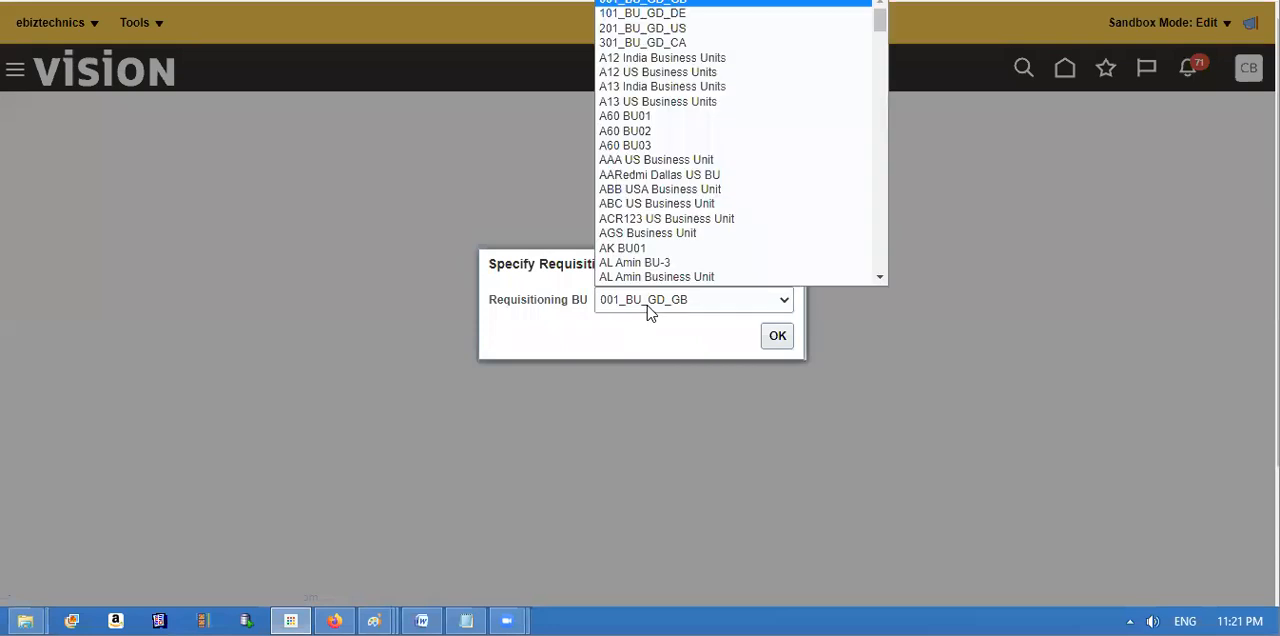
{"action": "key", "text": "t"}
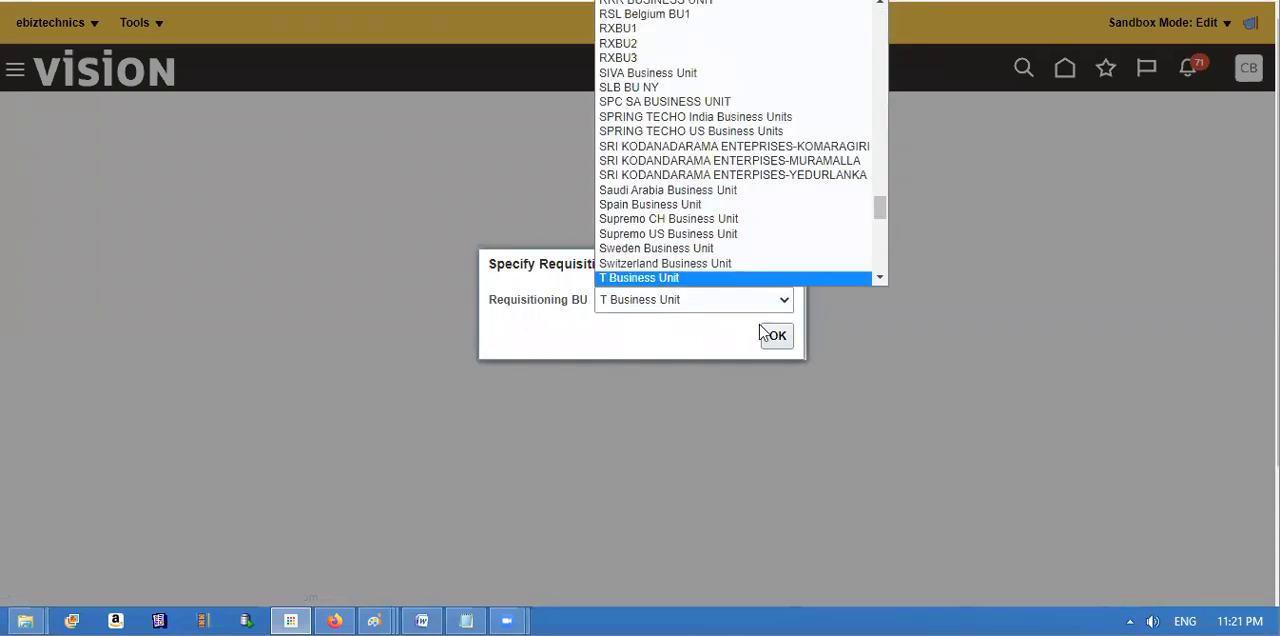
{"action": "left_click", "coordinate": [694, 281]}
{"action": "left_click", "coordinate": [777, 337]}
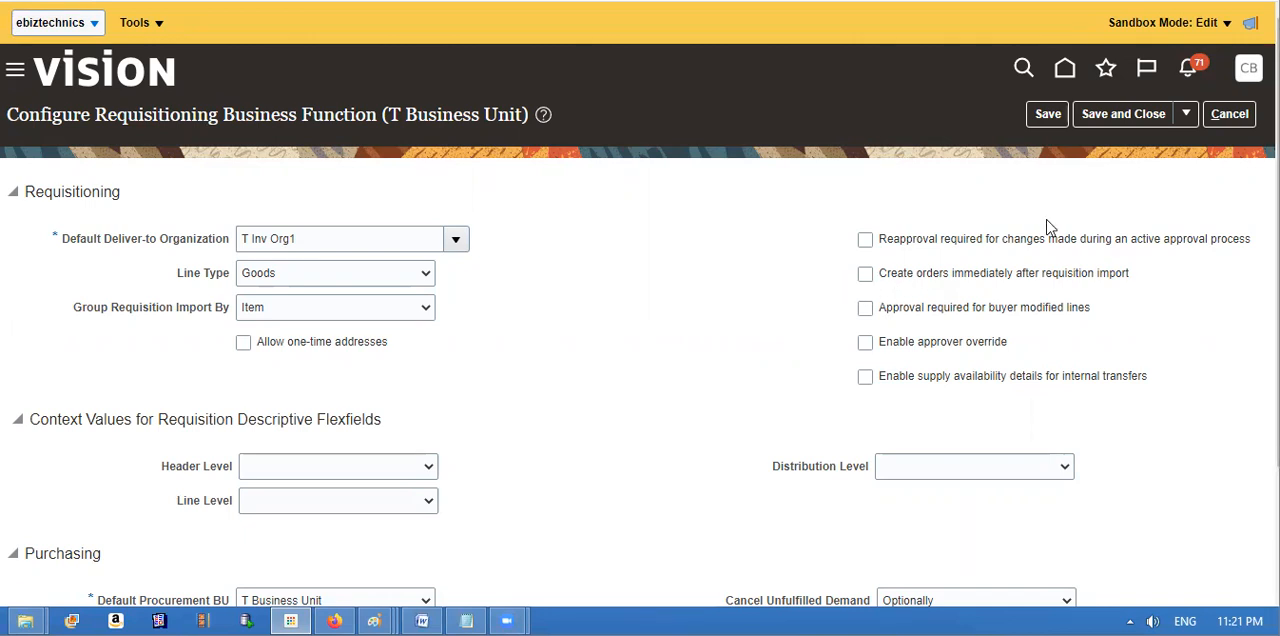
{"action": "left_click", "coordinate": [1245, 120]}
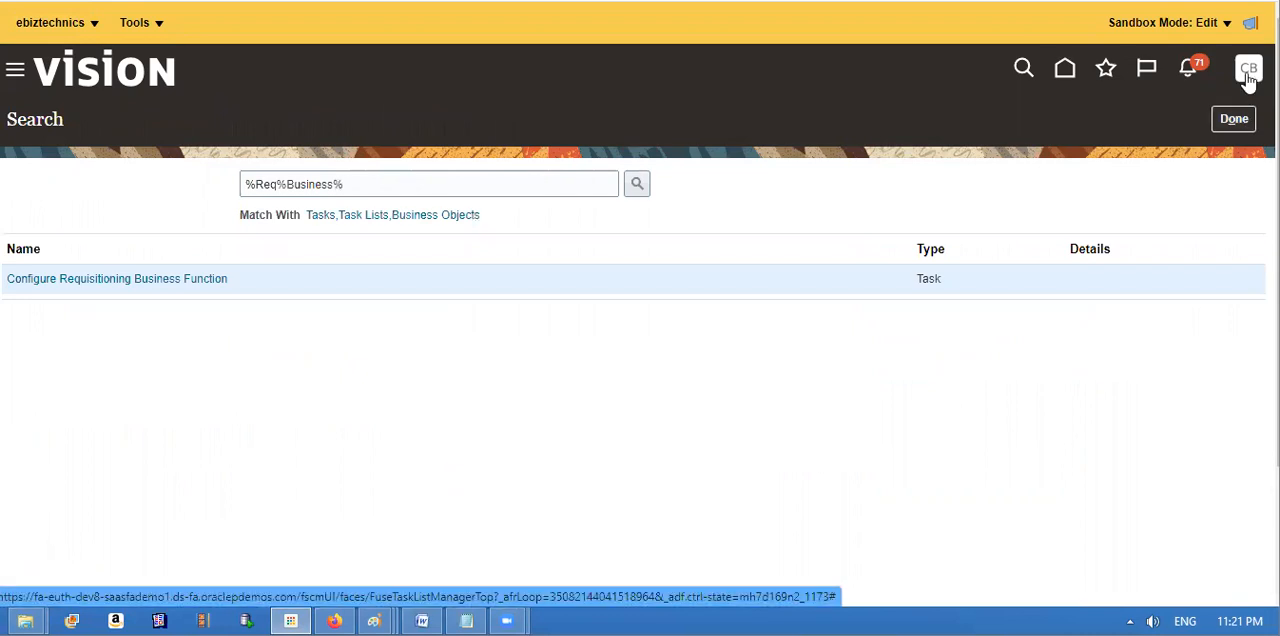
Step: Go to the Offerings list in Setup and Maintenance and select the Procurement offering
{"action": "left_click", "coordinate": [1248, 72]}
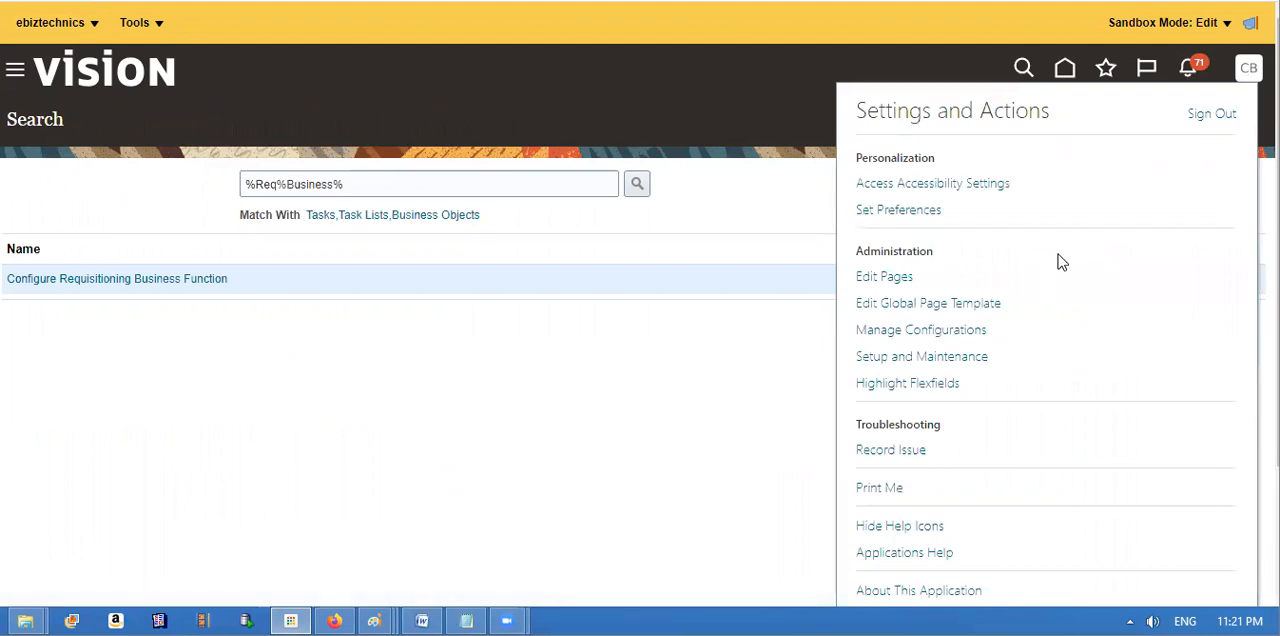
{"action": "left_click", "coordinate": [910, 360]}
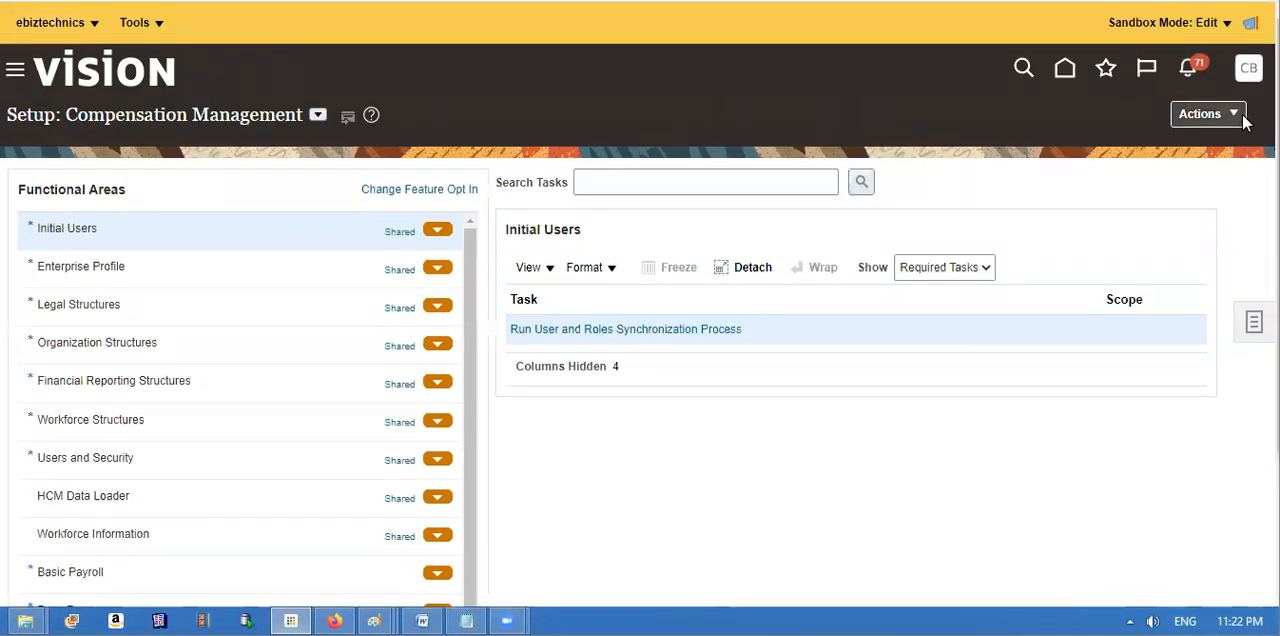
{"action": "left_click", "coordinate": [1238, 114]}
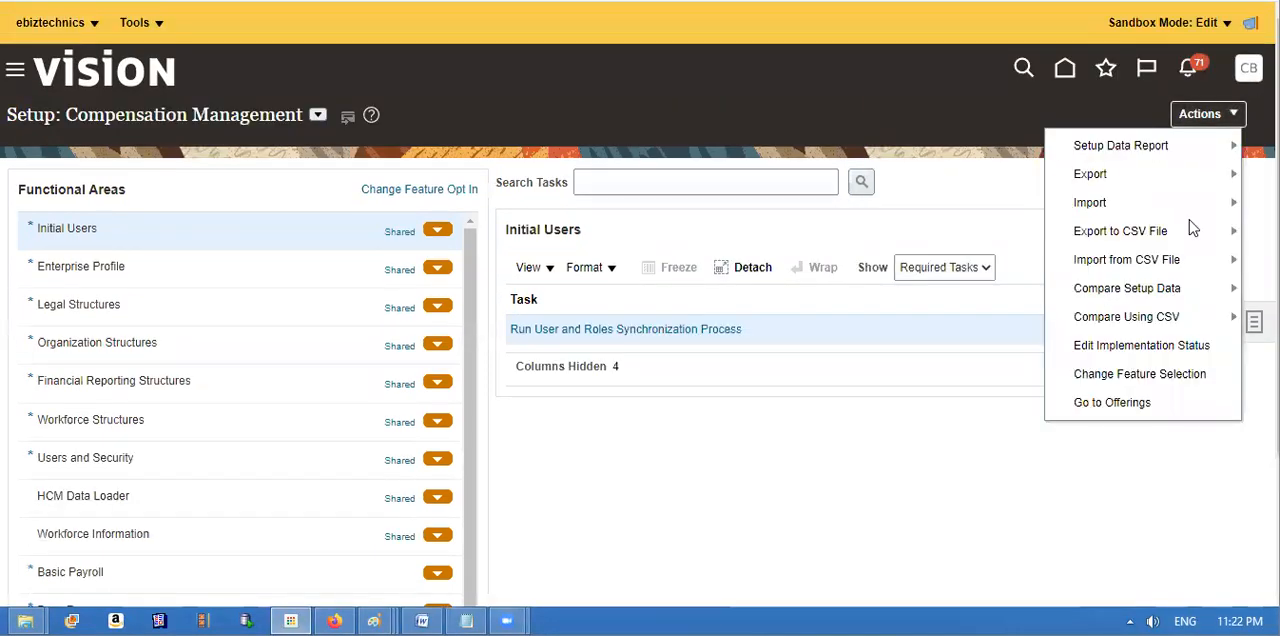
{"action": "left_click", "coordinate": [1124, 401]}
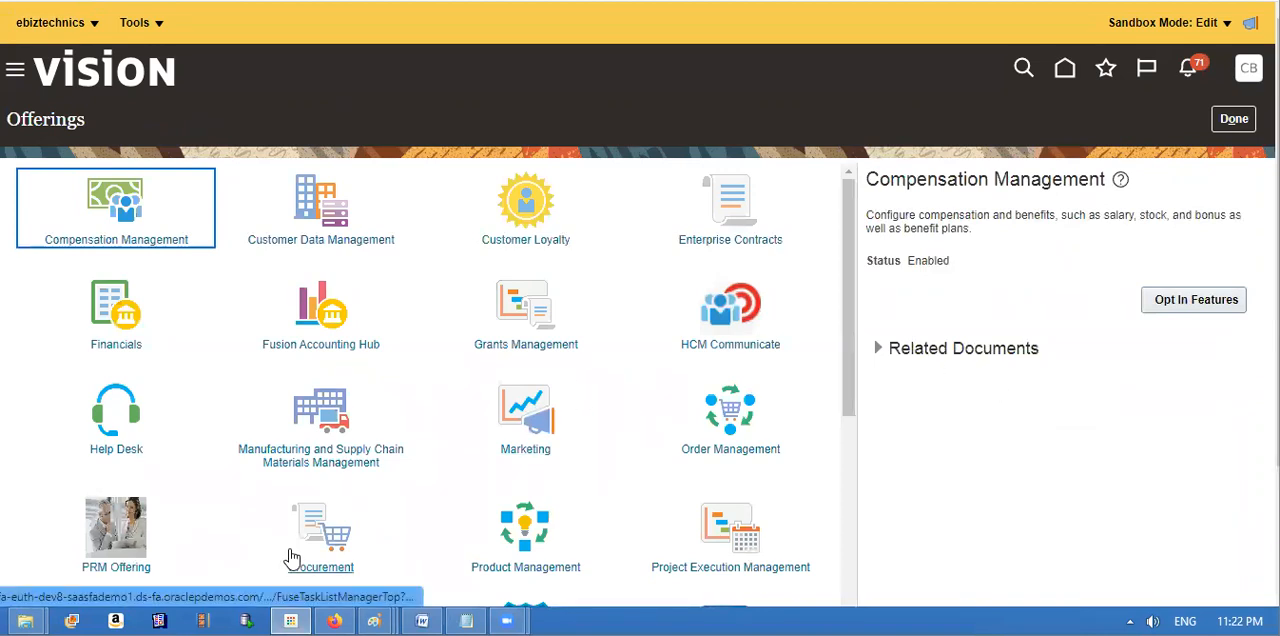
{"action": "left_click", "coordinate": [333, 536]}
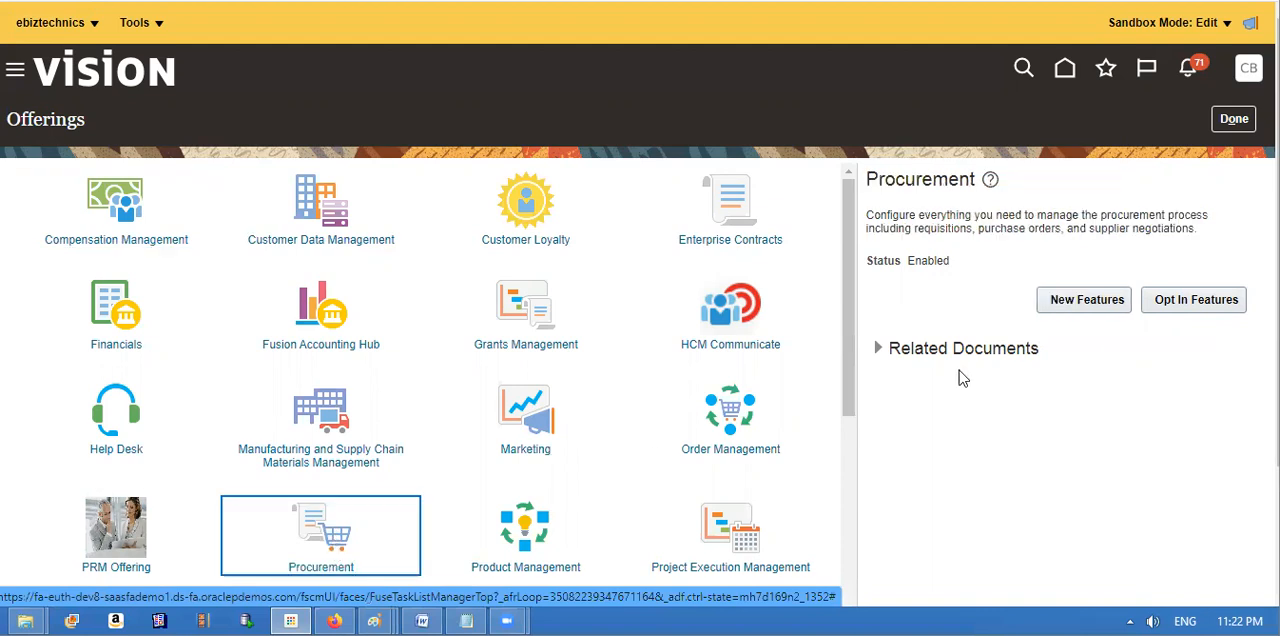
Step: Examine the Purchasing opt-in features of Procurement, including Consolidate Online Requisitions into Fewer Purchase Orders, and finish viewing them
{"action": "left_click", "coordinate": [1195, 300]}
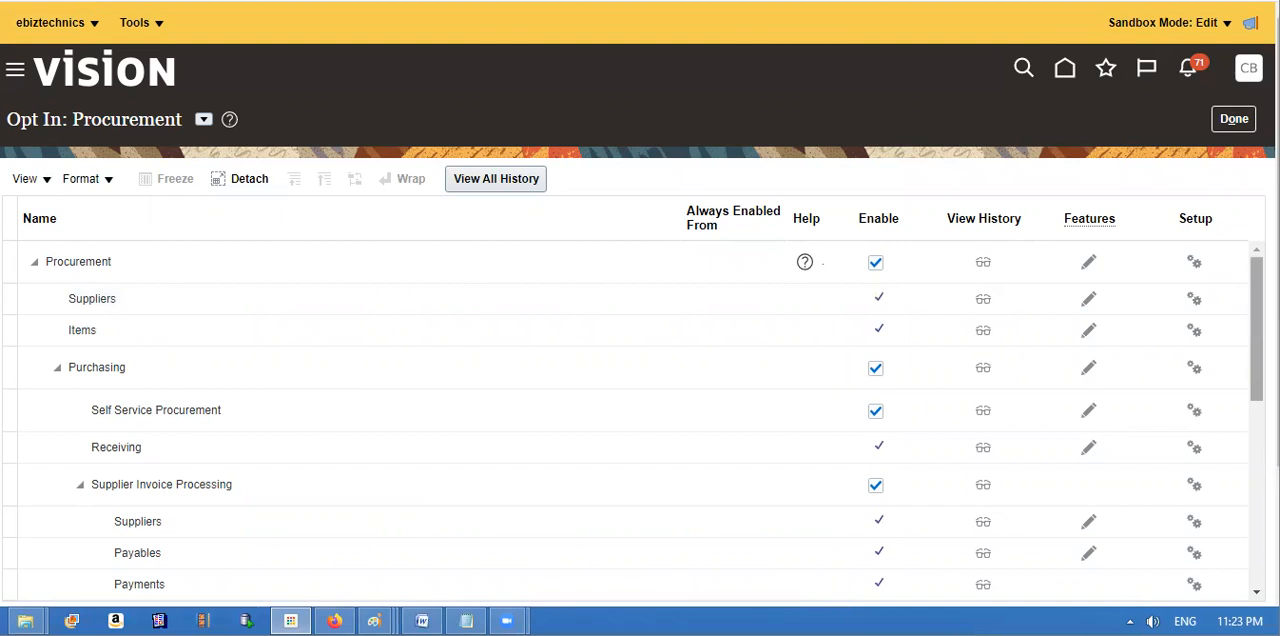
{"action": "scroll", "coordinate": [633, 424], "scroll_direction": "down", "scroll_amount": 1}
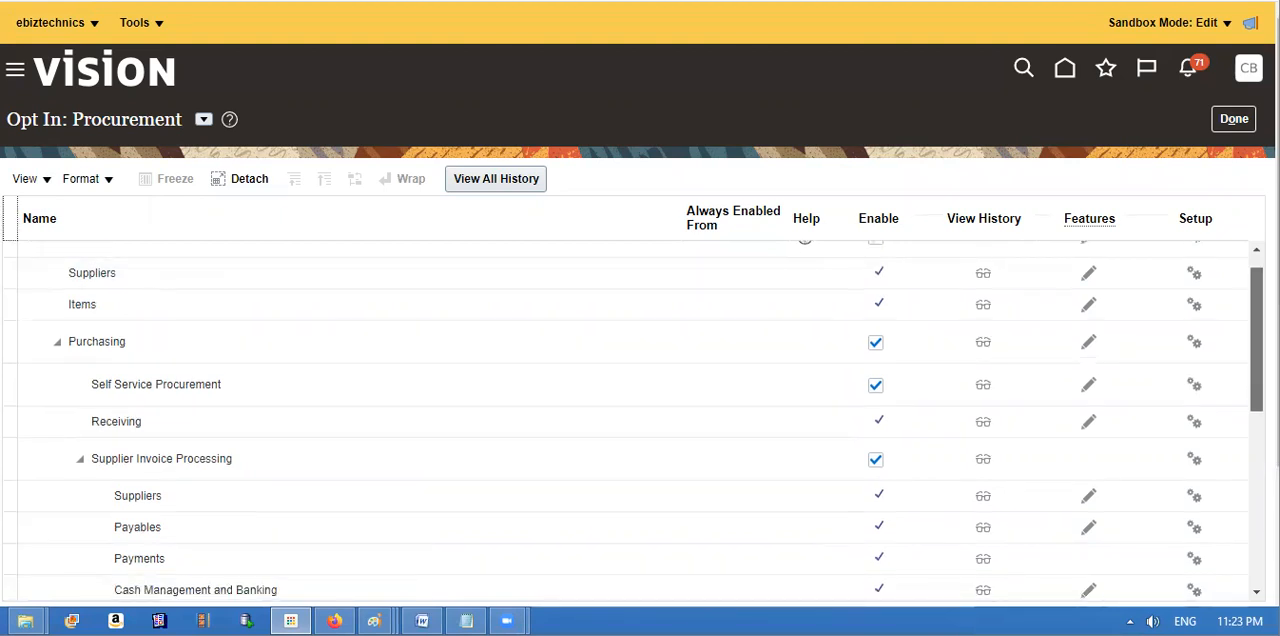
{"action": "left_click", "coordinate": [1088, 341]}
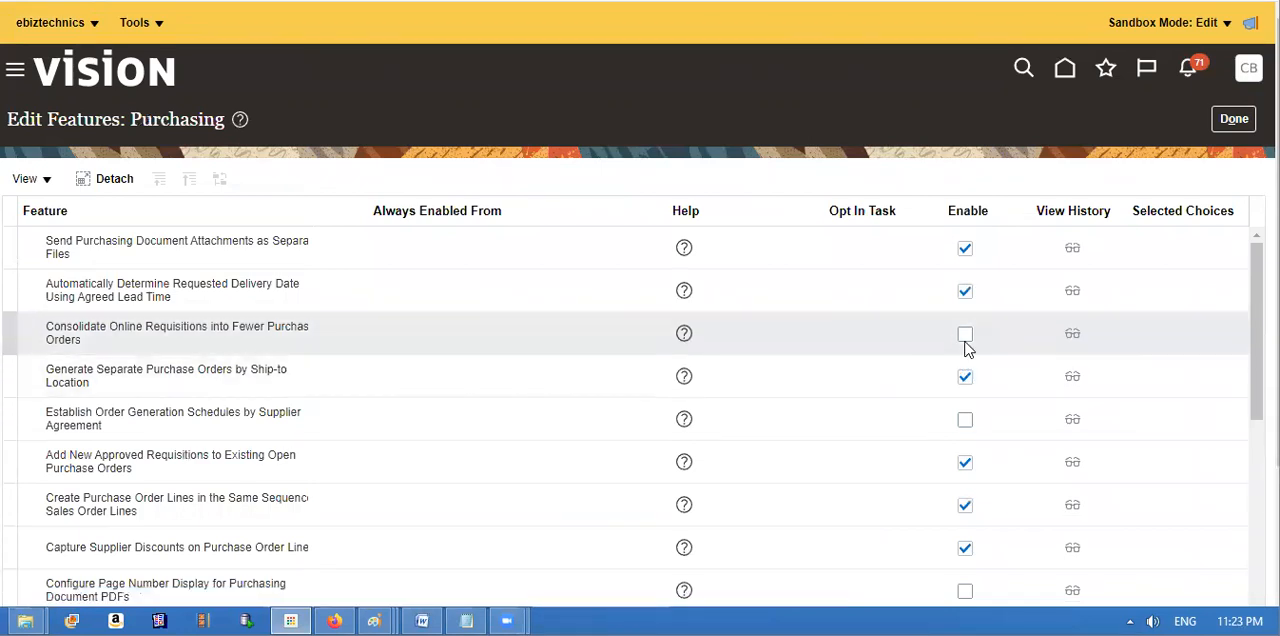
{"action": "left_click", "coordinate": [1234, 122]}
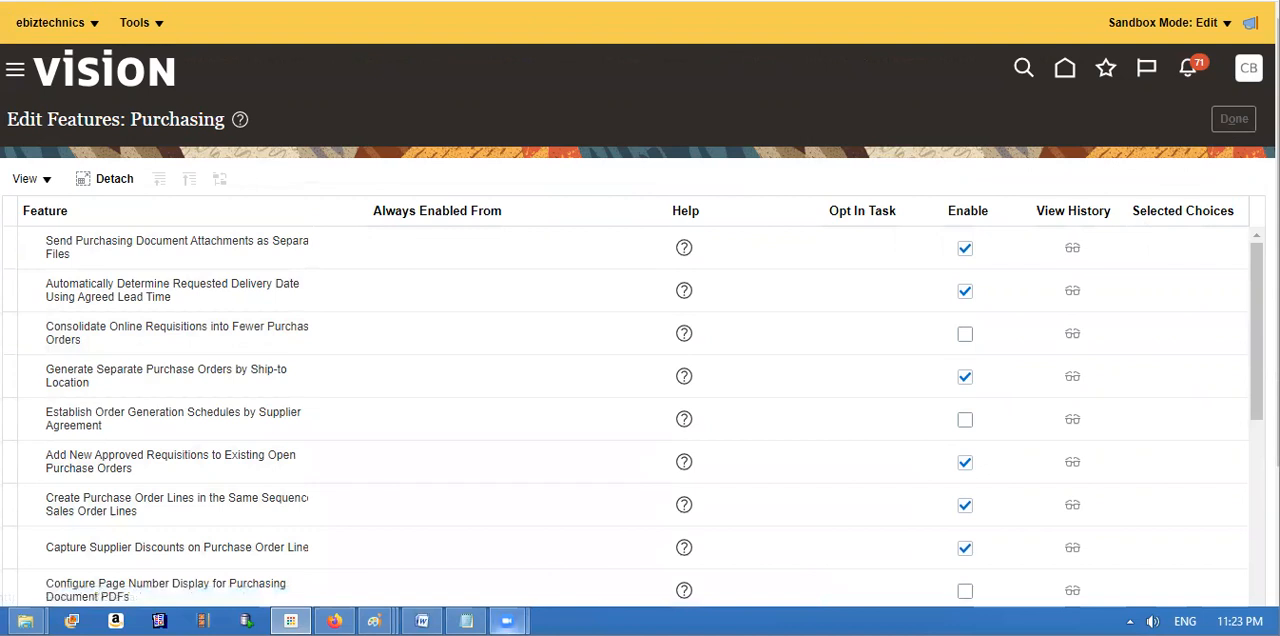
Step: Check the notes about deferring order creation, then return to the browser and close the opt-in and Offerings pages
{"action": "left_click", "coordinate": [466, 621]}
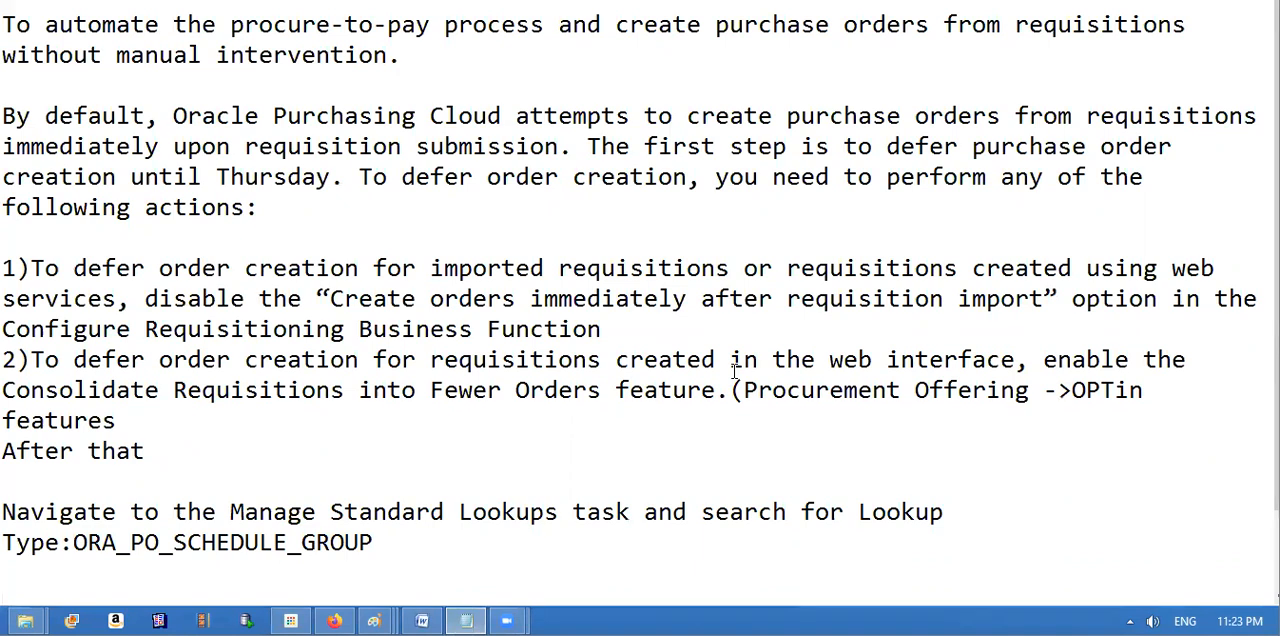
{"action": "key", "text": "alt+Tab"}
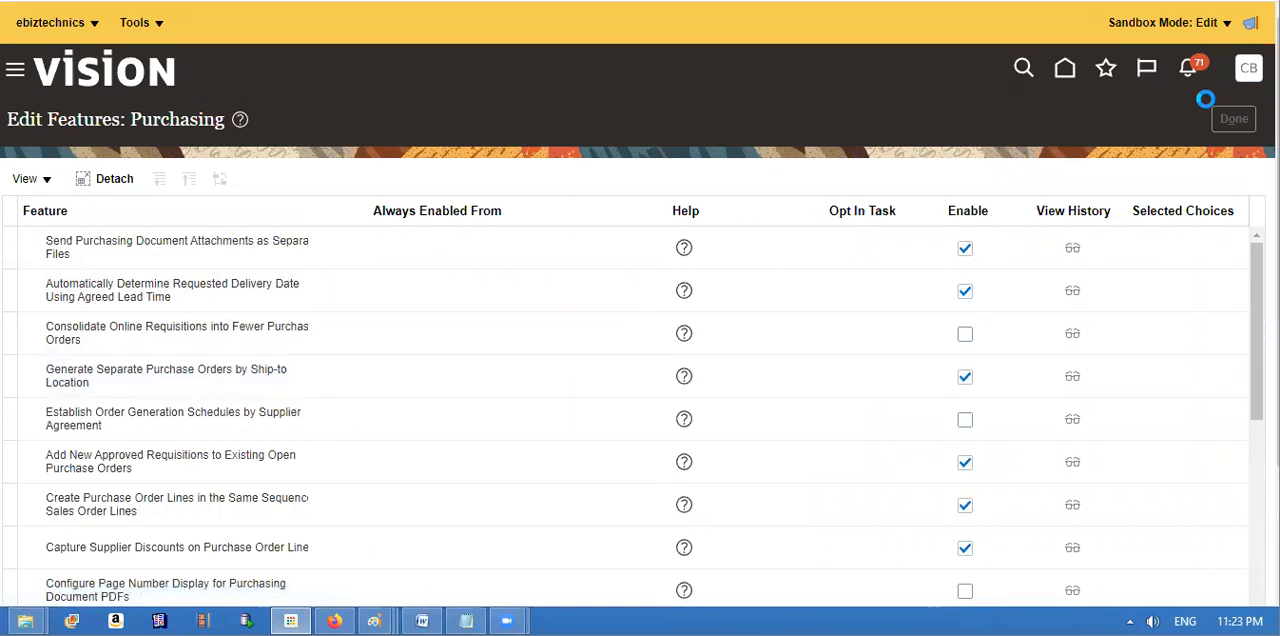
{"action": "left_click", "coordinate": [1236, 121]}
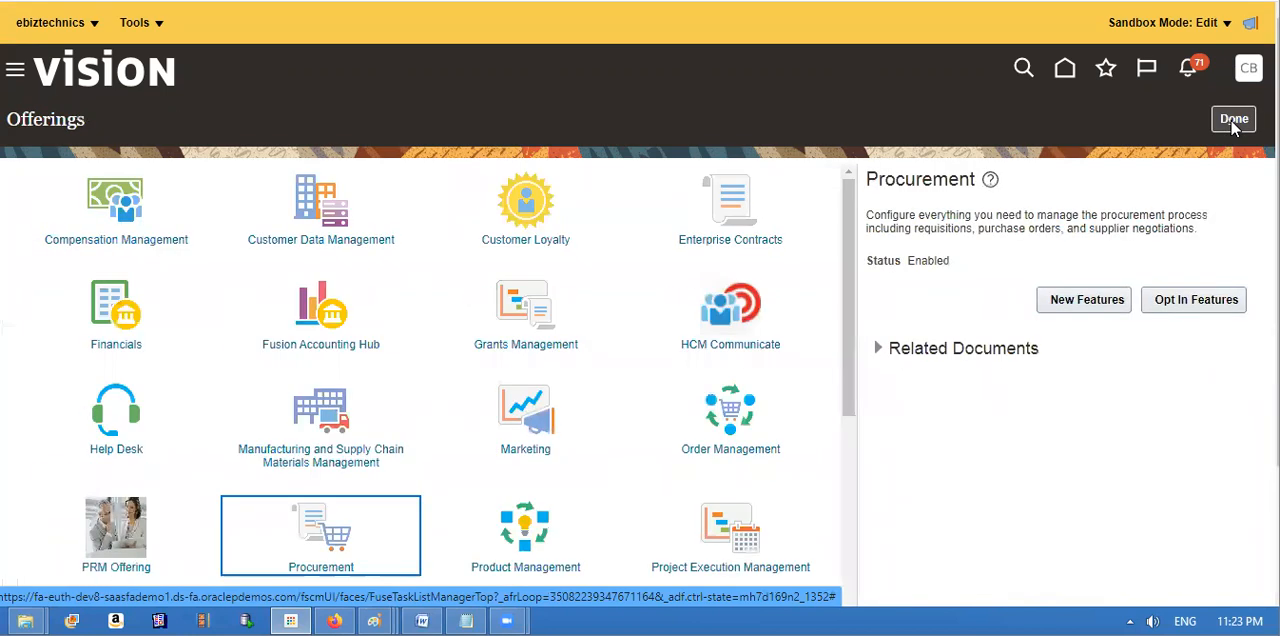
{"action": "left_click", "coordinate": [1236, 121]}
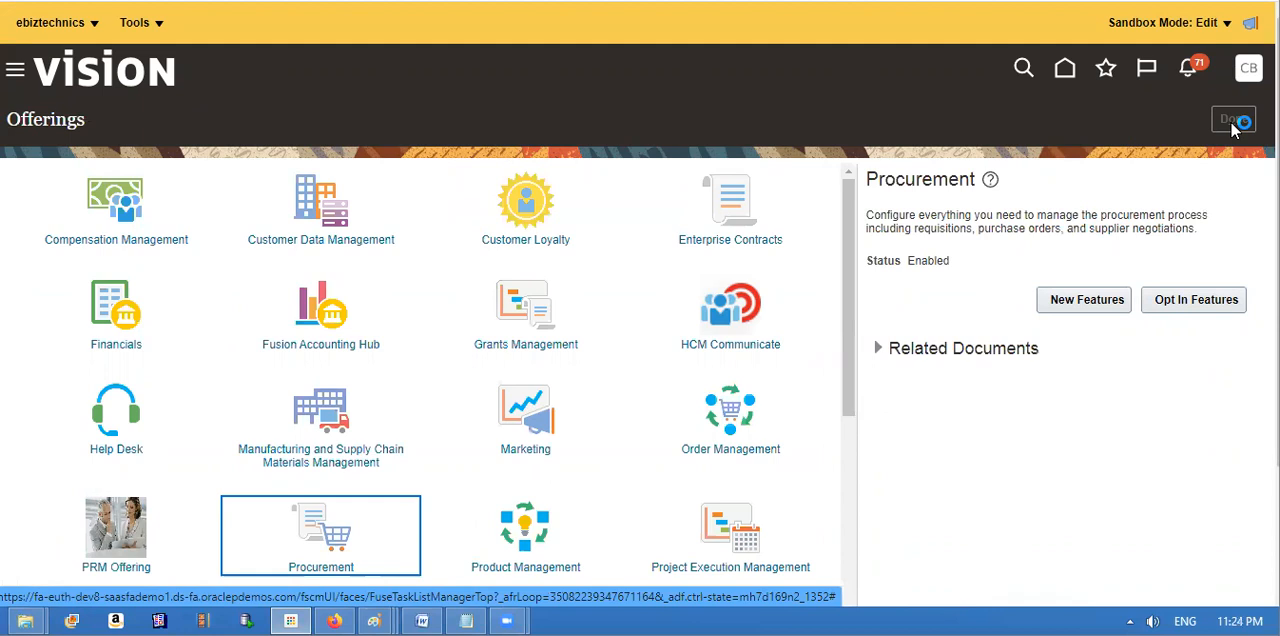
Step: Copy the task name Manage Standard Lookups from the notes and return to the Procurement setup page
{"action": "left_click", "coordinate": [466, 621]}
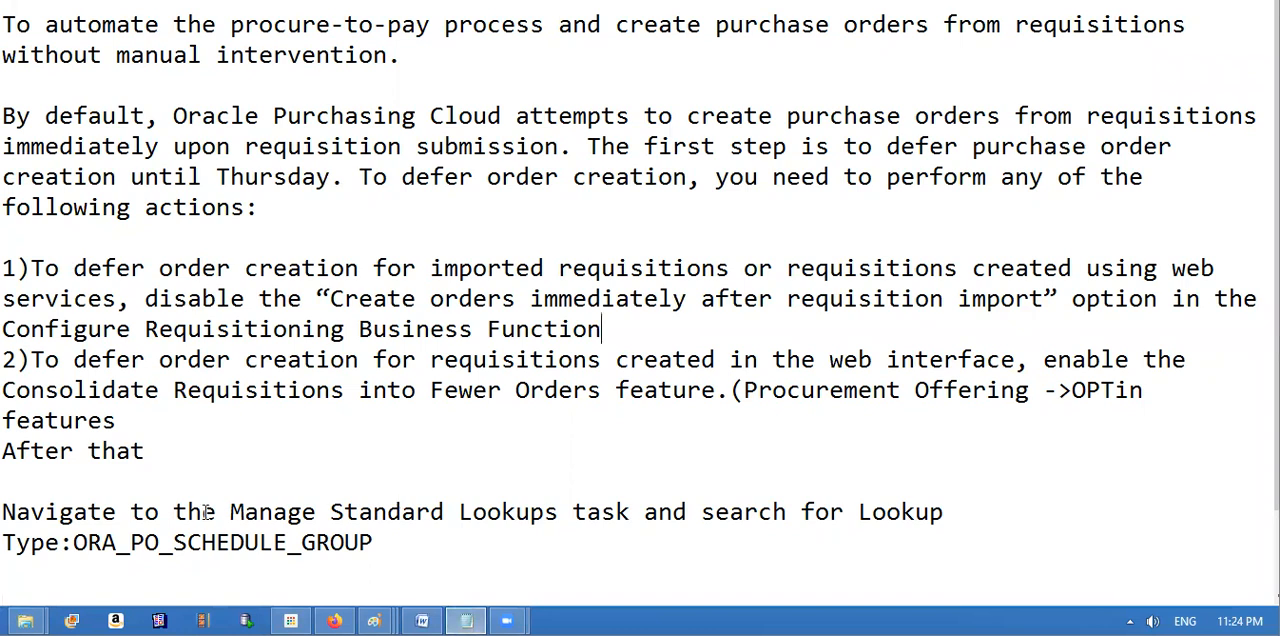
{"action": "left_click_drag", "start_coordinate": [230, 512], "coordinate": [563, 509]}
{"action": "key", "text": "ctrl+c"}
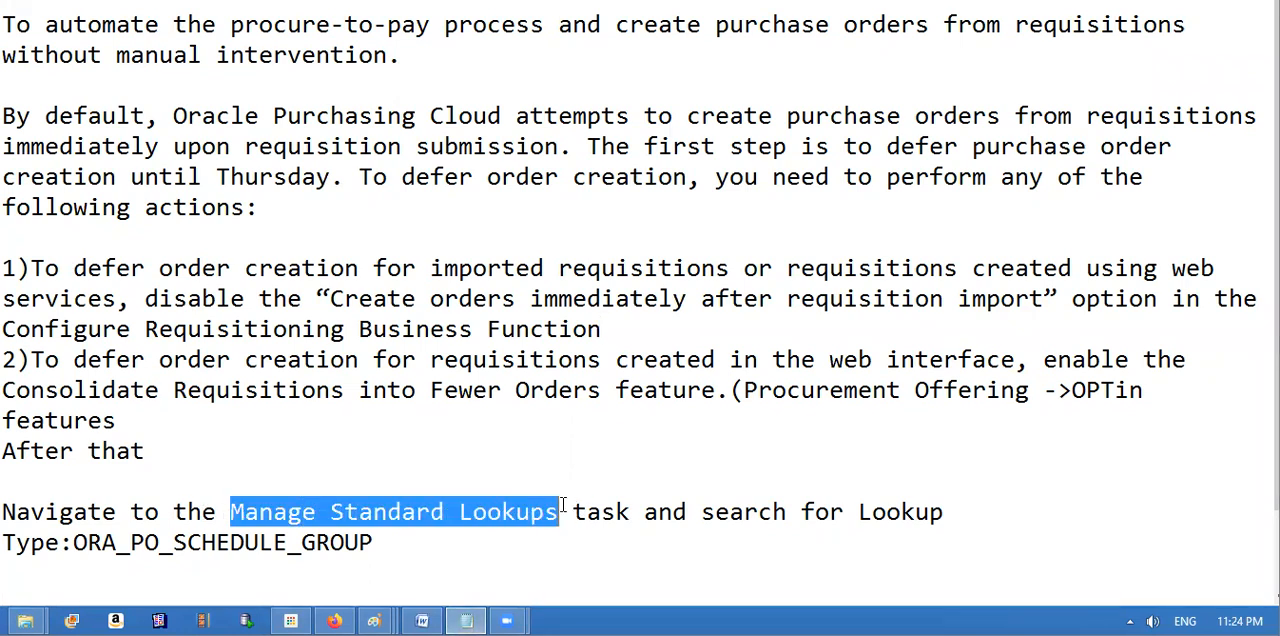
{"action": "key", "text": "alt+Tab"}
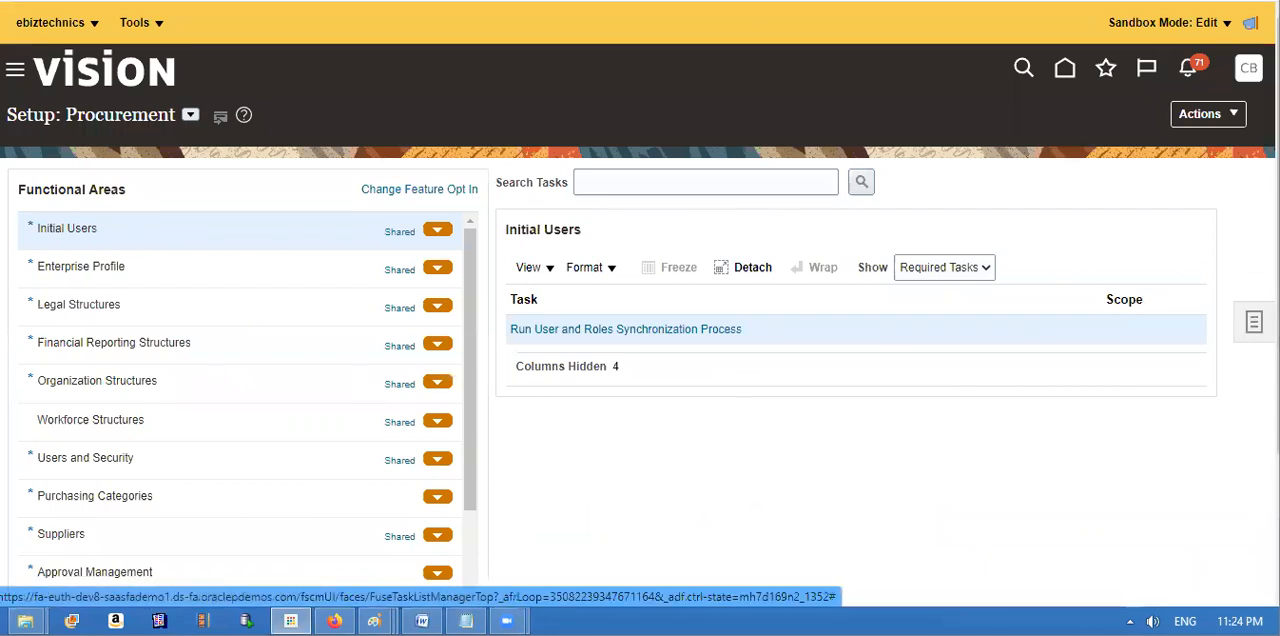
Step: Search the setup tasks for Manage Standard Lookups and open that task
{"action": "left_click", "coordinate": [1254, 321]}
{"action": "left_click", "coordinate": [1127, 384]}
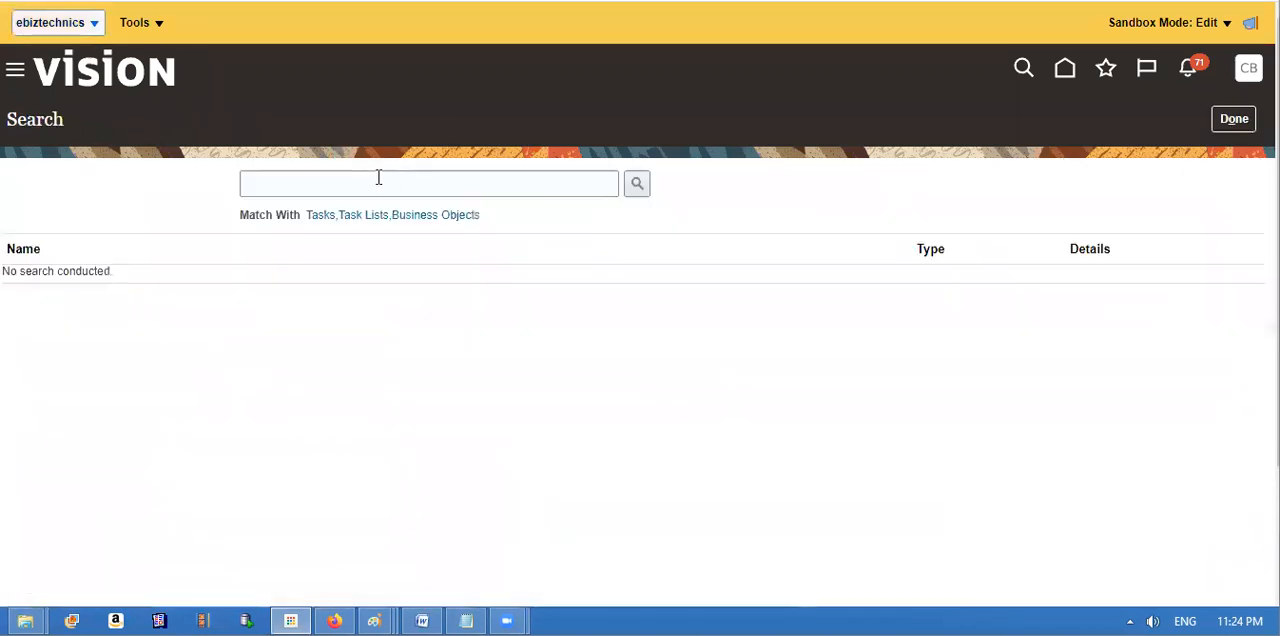
{"action": "left_click", "coordinate": [375, 183]}
{"action": "key", "text": "ctrl+v"}
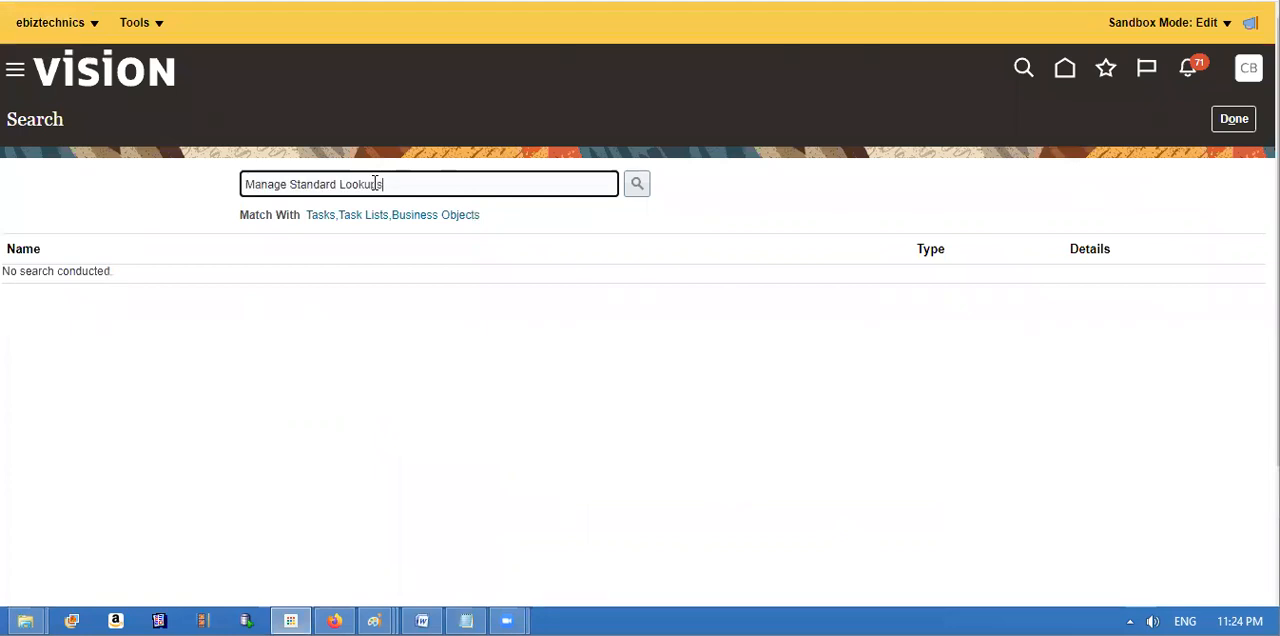
{"action": "left_click", "coordinate": [643, 185]}
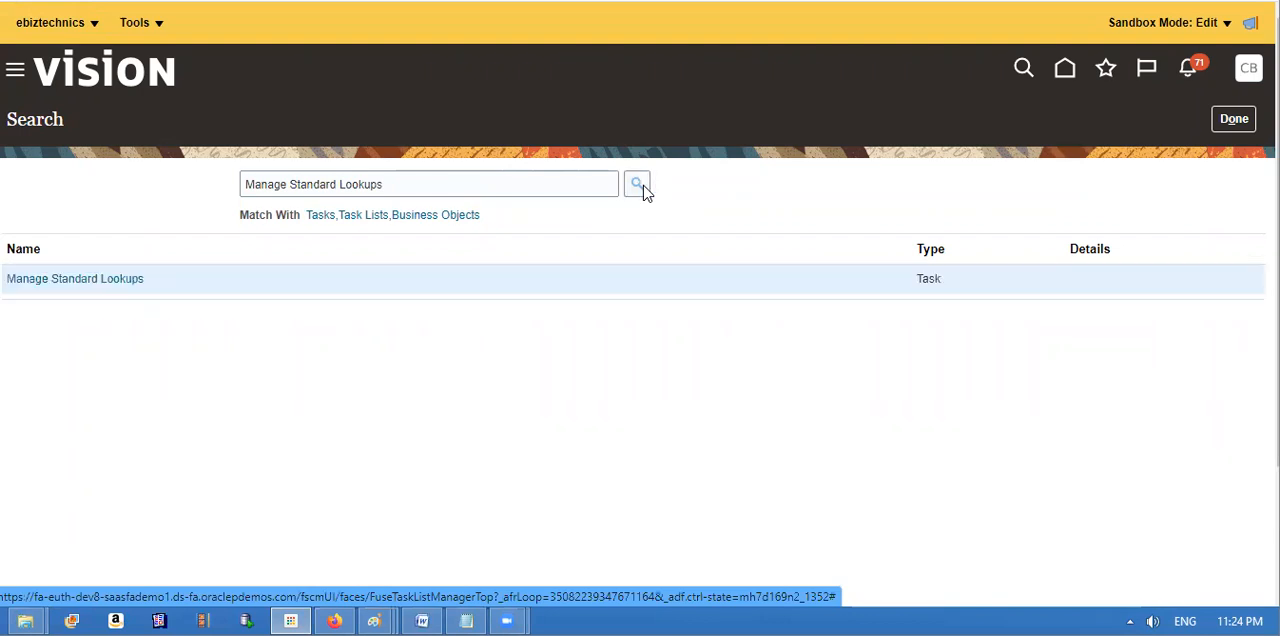
{"action": "left_click", "coordinate": [88, 282]}
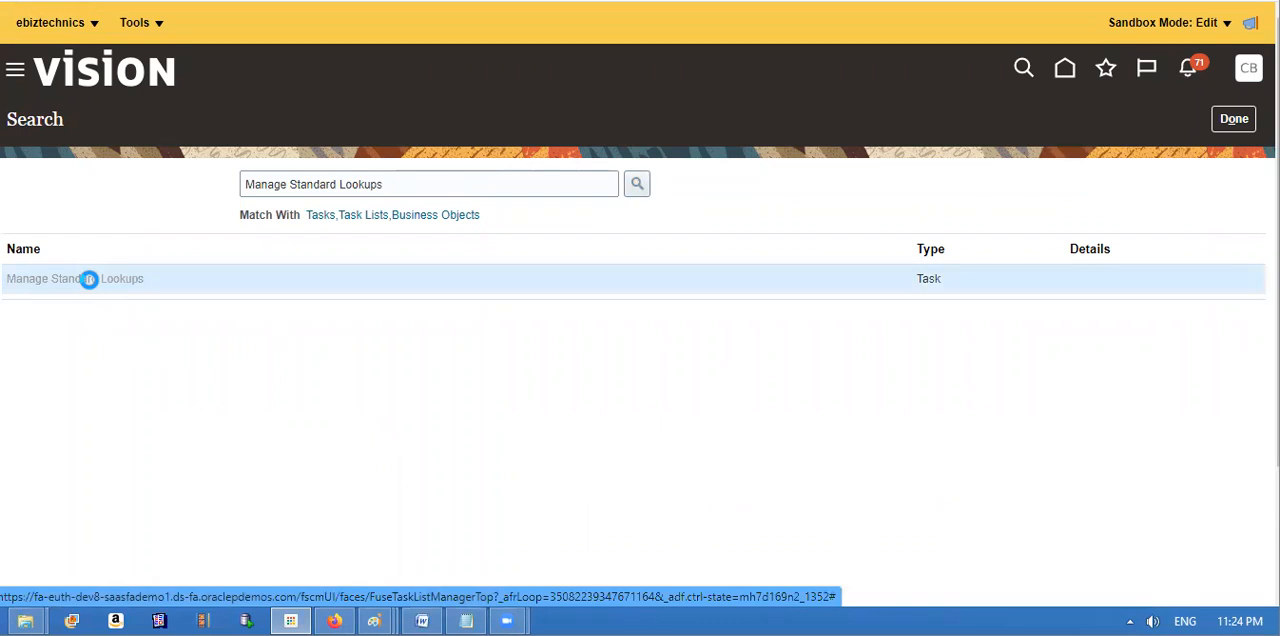
Step: Copy the lookup type ORA_PO_SCHEDULE_GROUP from the notes, return to the browser and search the standard lookups for it
{"action": "left_click", "coordinate": [466, 621]}
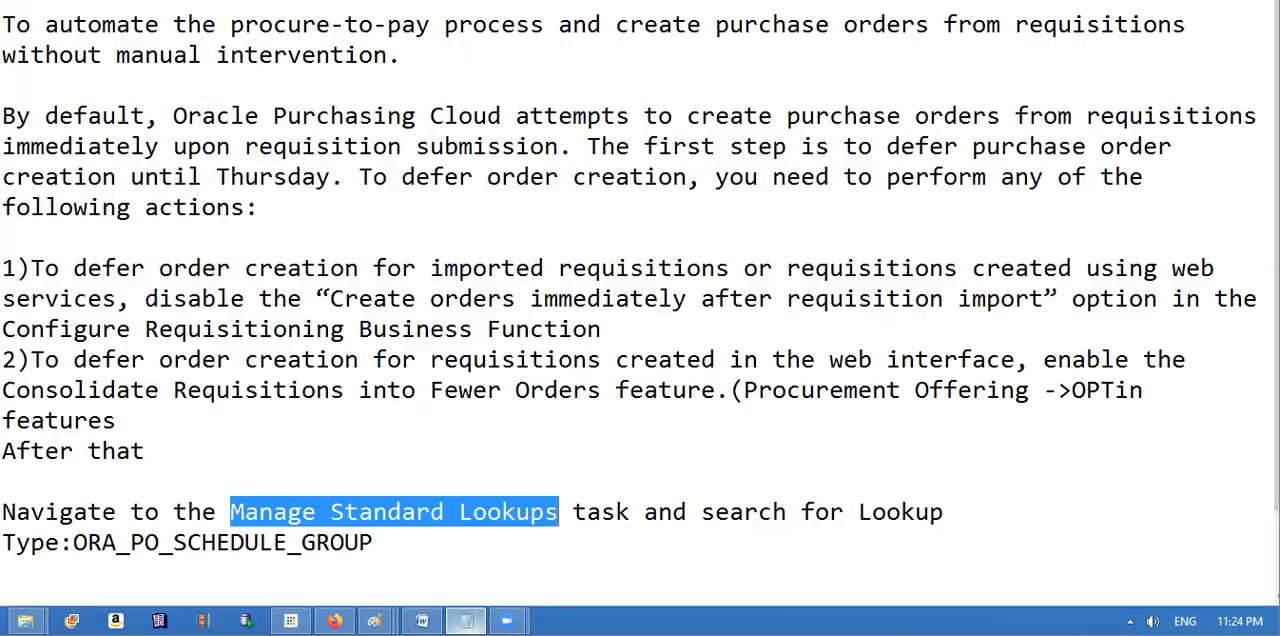
{"action": "left_click_drag", "start_coordinate": [73, 542], "coordinate": [386, 540]}
{"action": "key", "text": "ctrl+c"}
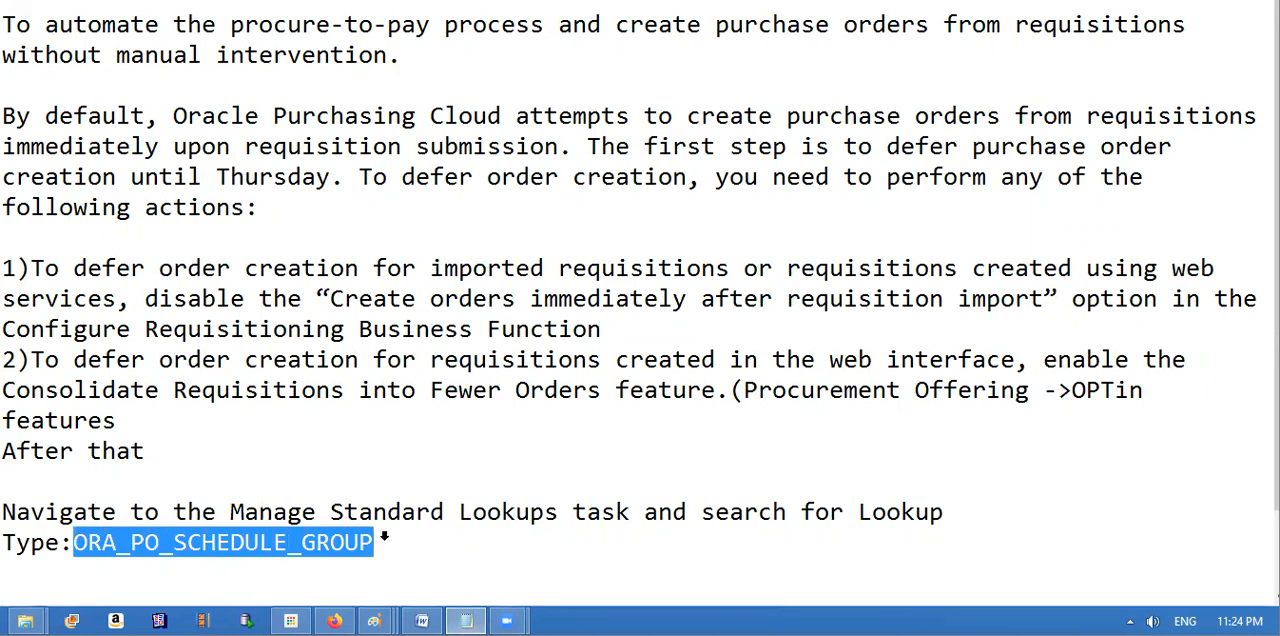
{"action": "key", "text": "alt+Tab"}
{"action": "left_click", "coordinate": [268, 246]}
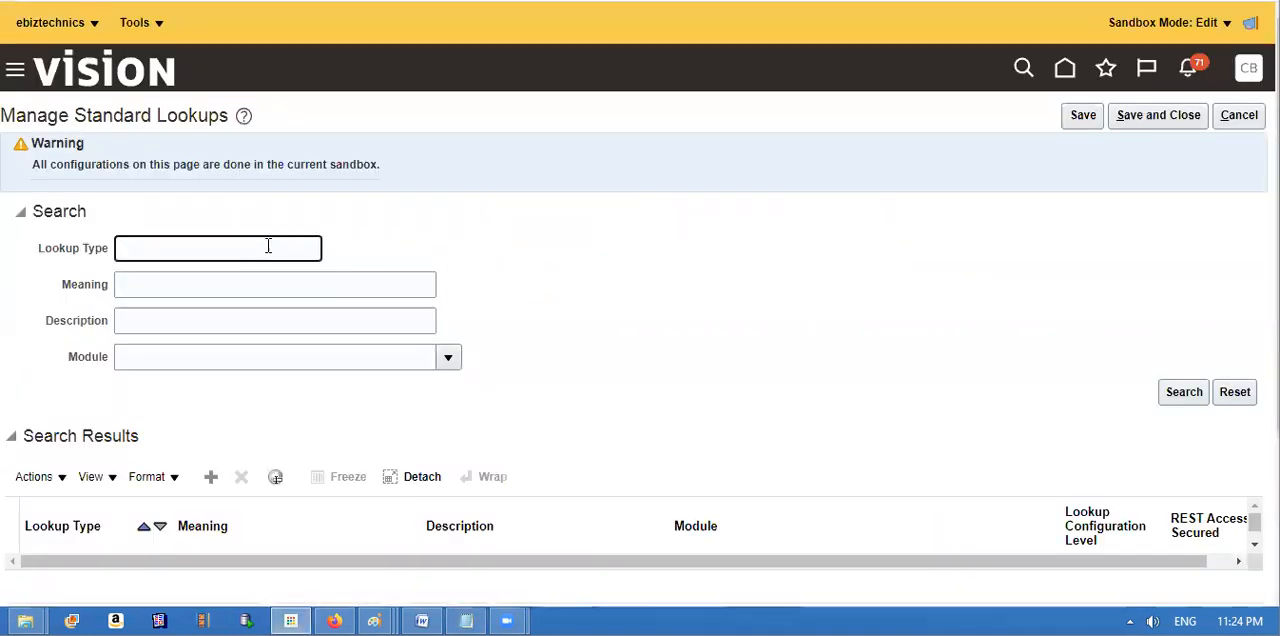
{"action": "key", "text": "ctrl+v"}
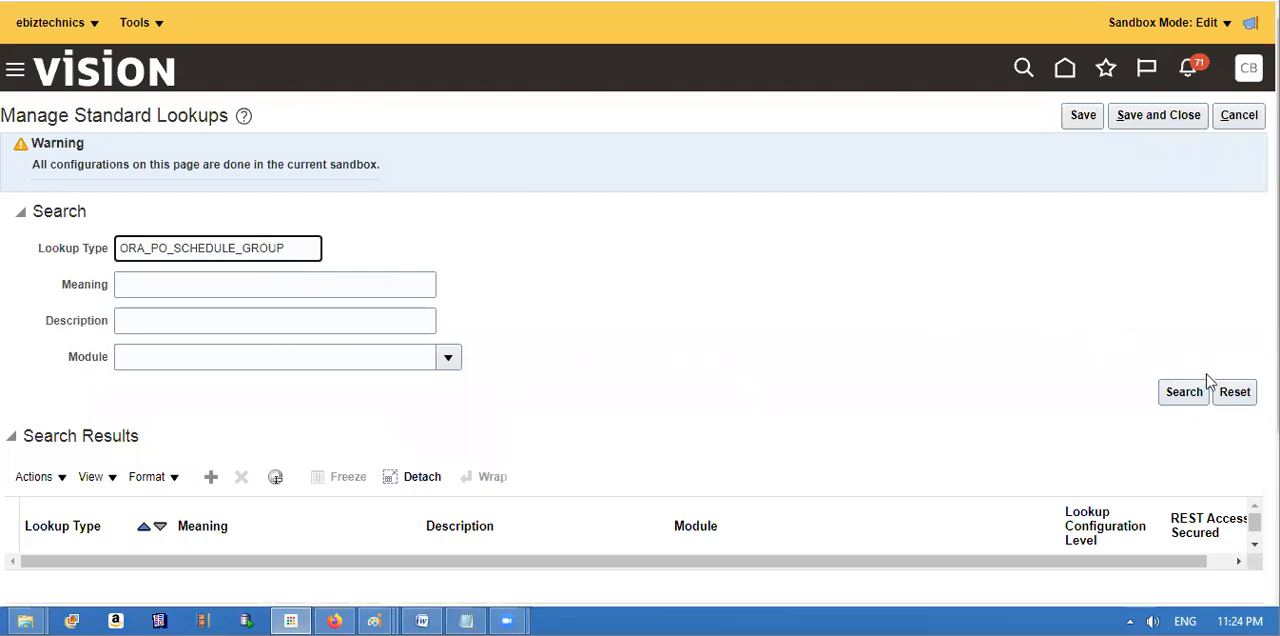
{"action": "left_click", "coordinate": [1185, 392]}
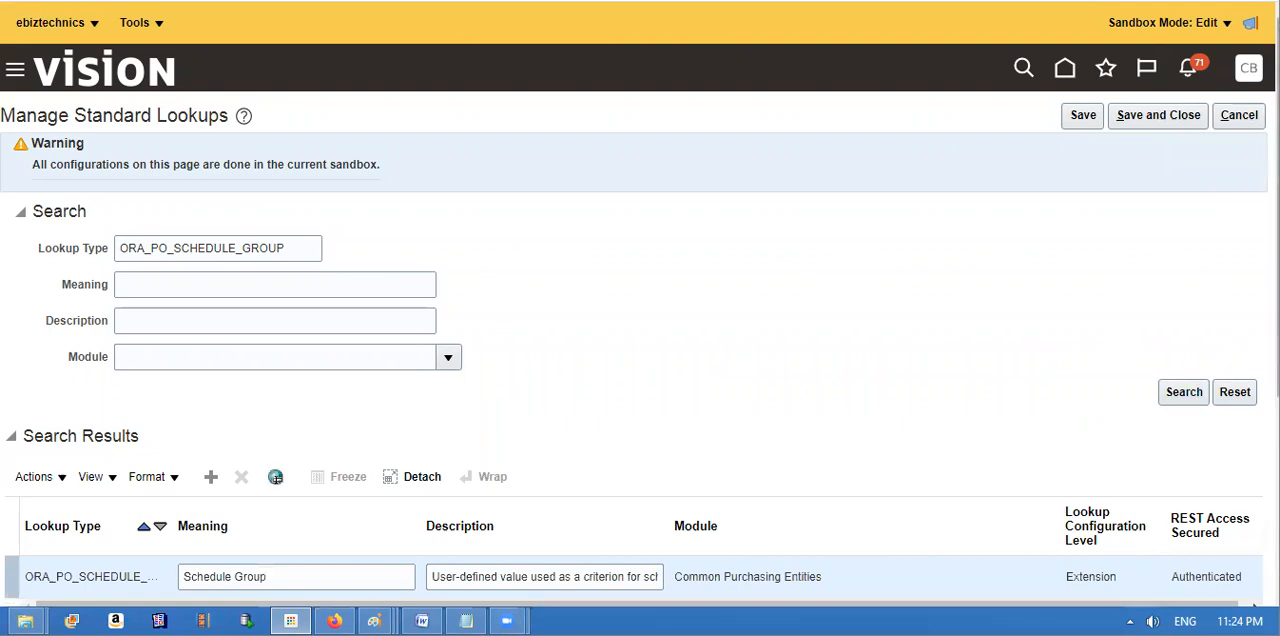
Step: Review the lookup codes of ORA_PO_SCHEDULE_GROUP, leave the standard lookups without saving and close the task search
{"action": "left_click_drag", "start_coordinate": [1277, 300], "coordinate": [1277, 476]}
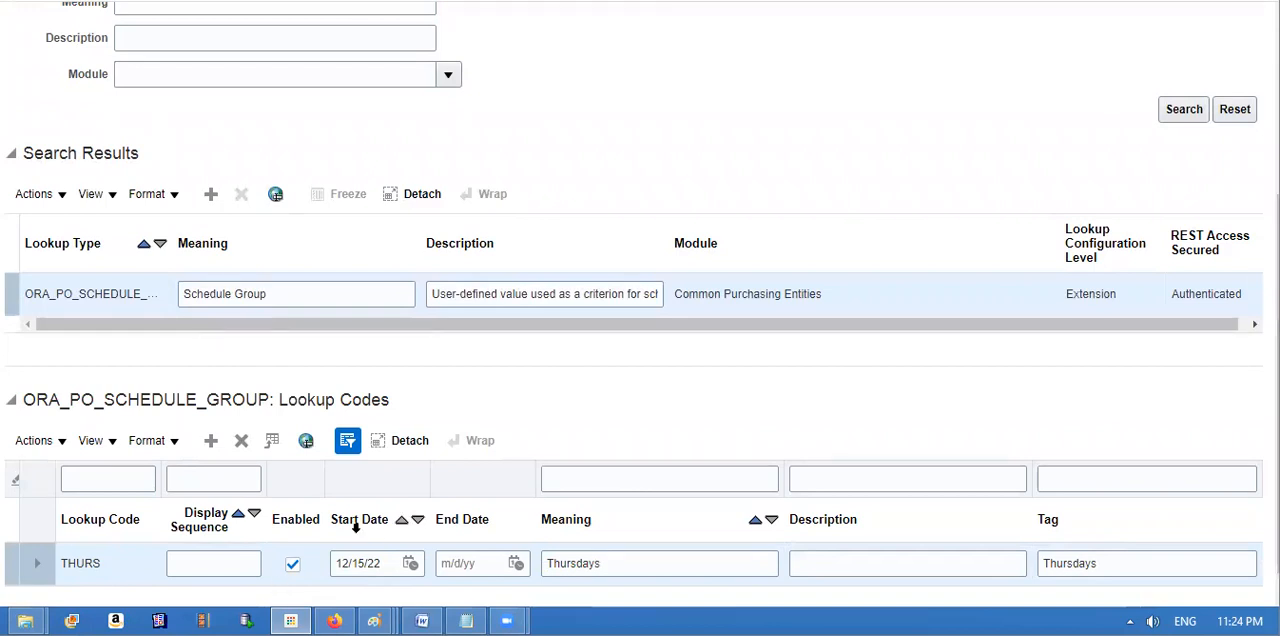
{"action": "left_click_drag", "start_coordinate": [1277, 390], "coordinate": [1277, 205]}
{"action": "left_click", "coordinate": [1246, 118]}
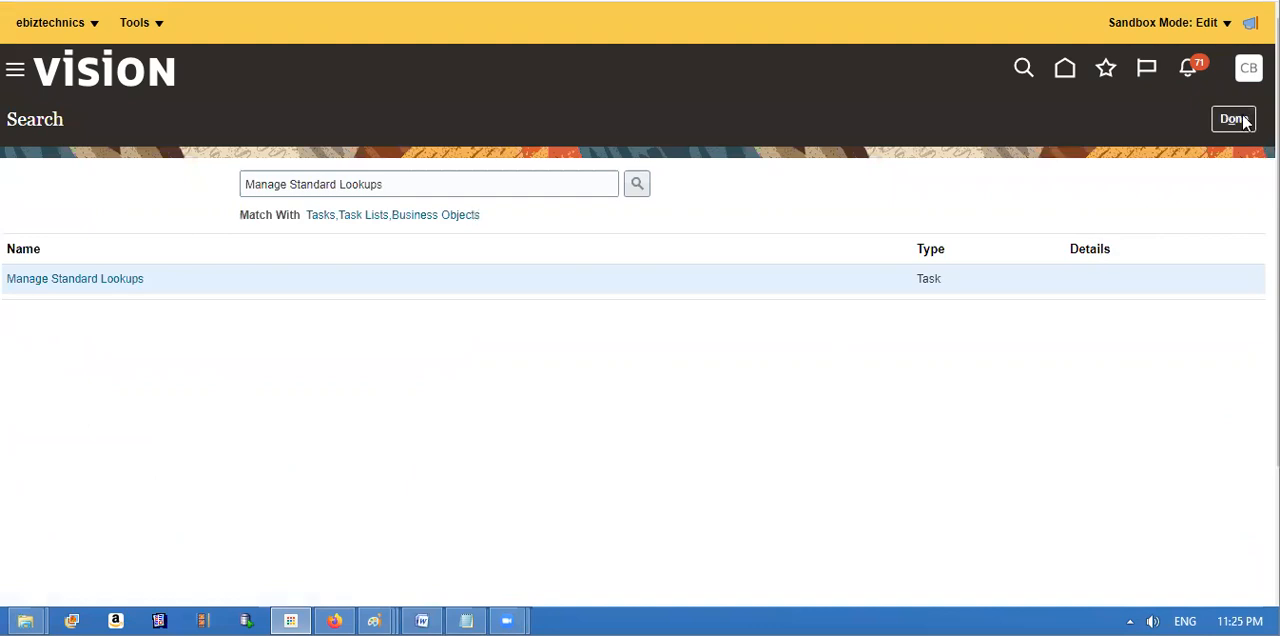
{"action": "left_click", "coordinate": [1244, 119]}
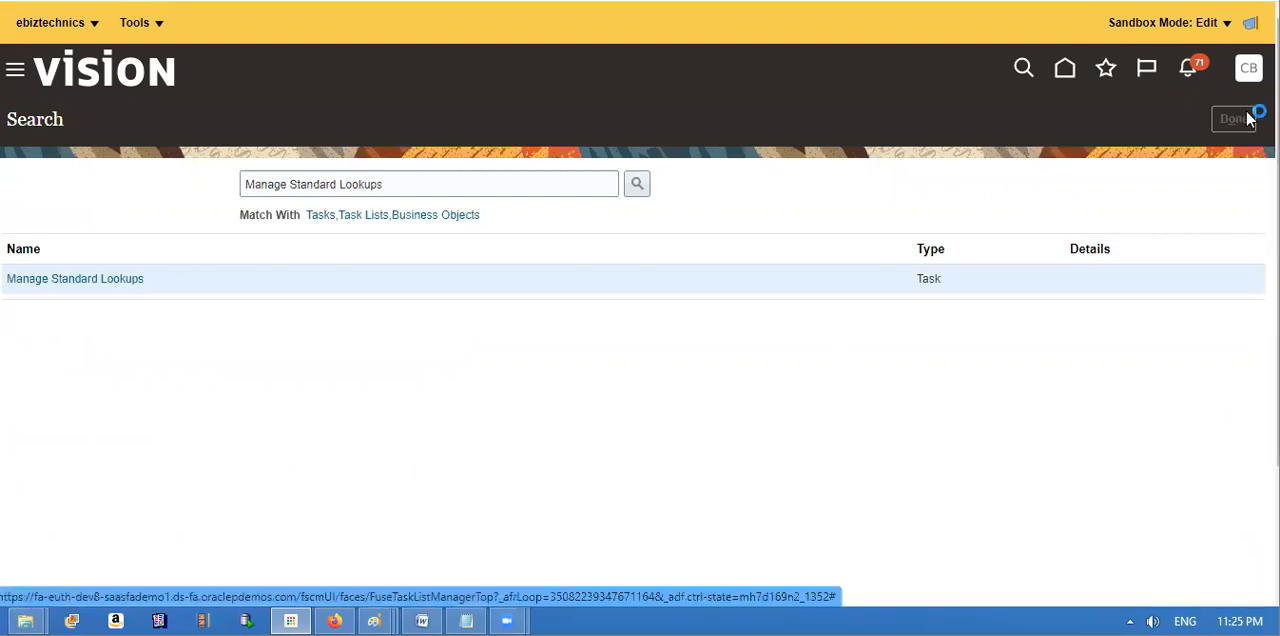
{"action": "left_click_drag", "start_coordinate": [1249, 119], "coordinate": [1251, 78]}
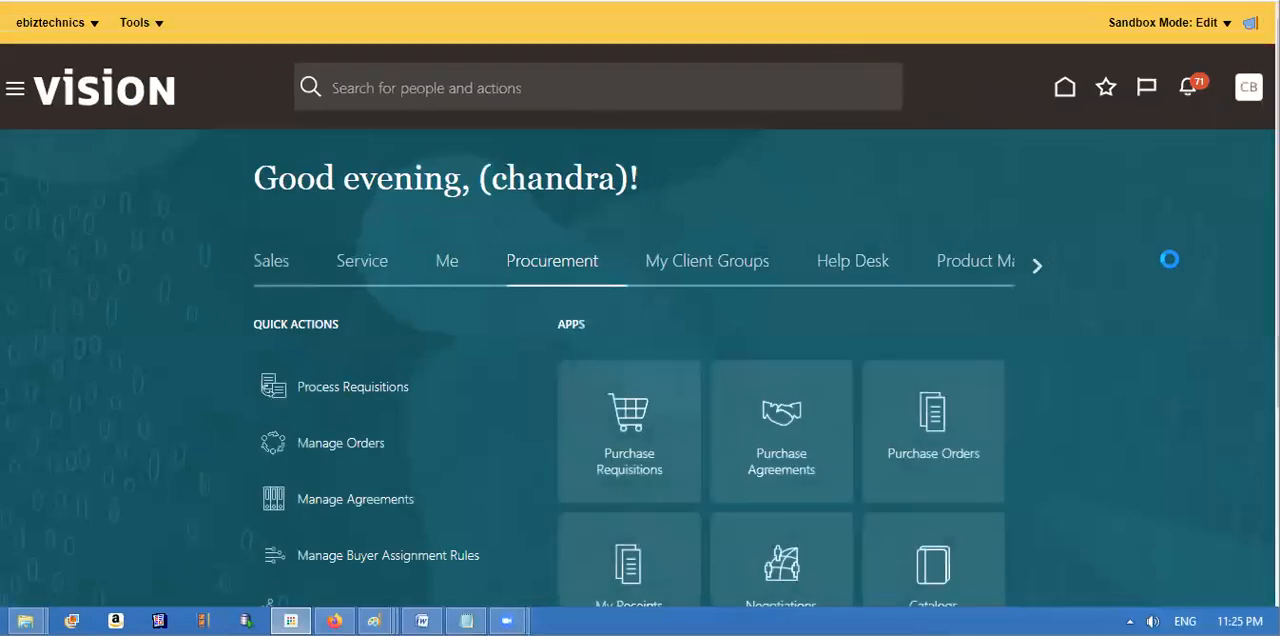
Step: Open Purchase Agreements from the Procurement apps and go to Manage Agreements
{"action": "scroll", "coordinate": [640, 360], "scroll_direction": "down", "scroll_amount": 2}
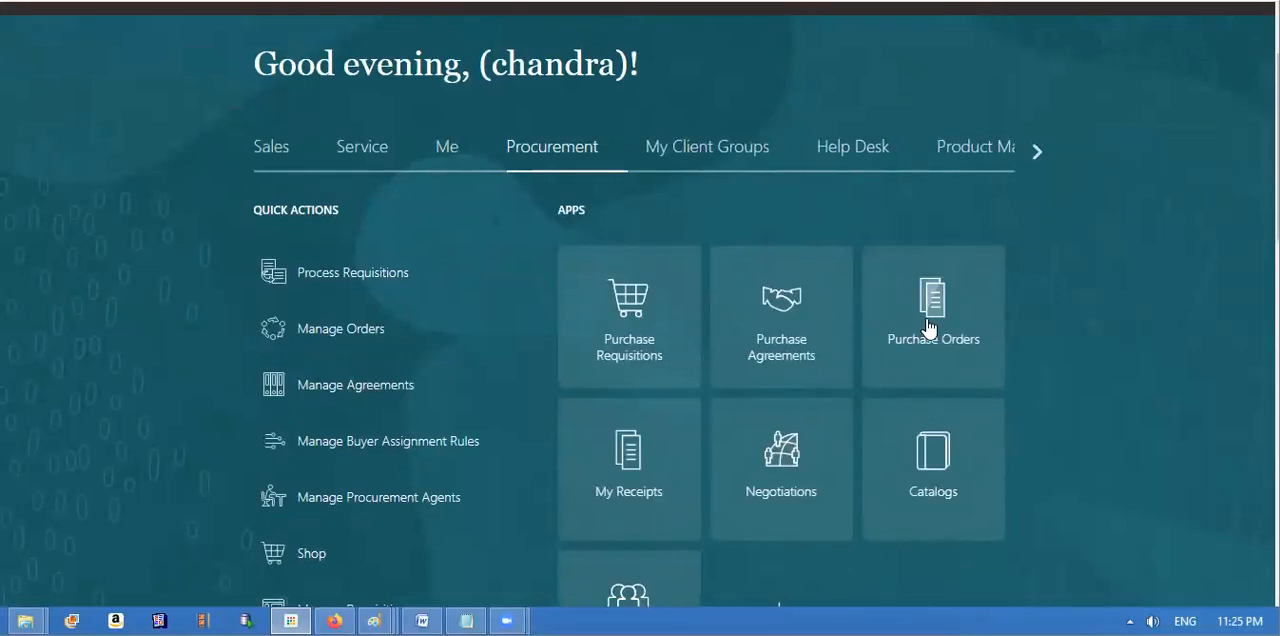
{"action": "left_click", "coordinate": [785, 325]}
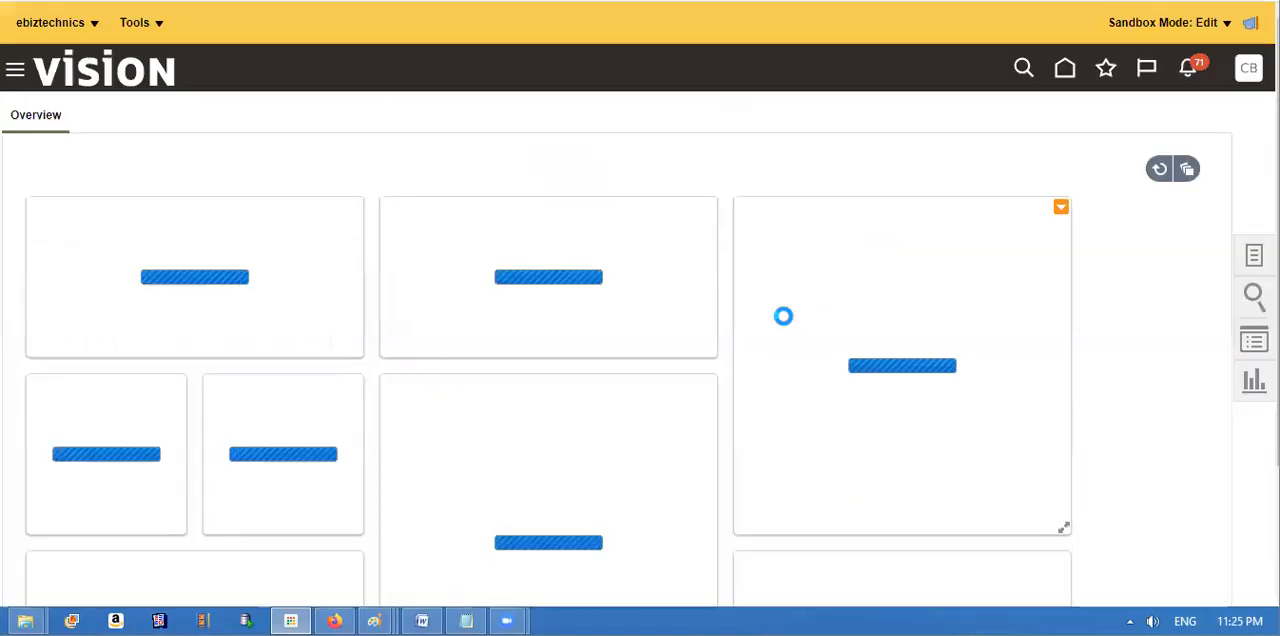
{"action": "left_click", "coordinate": [1253, 257]}
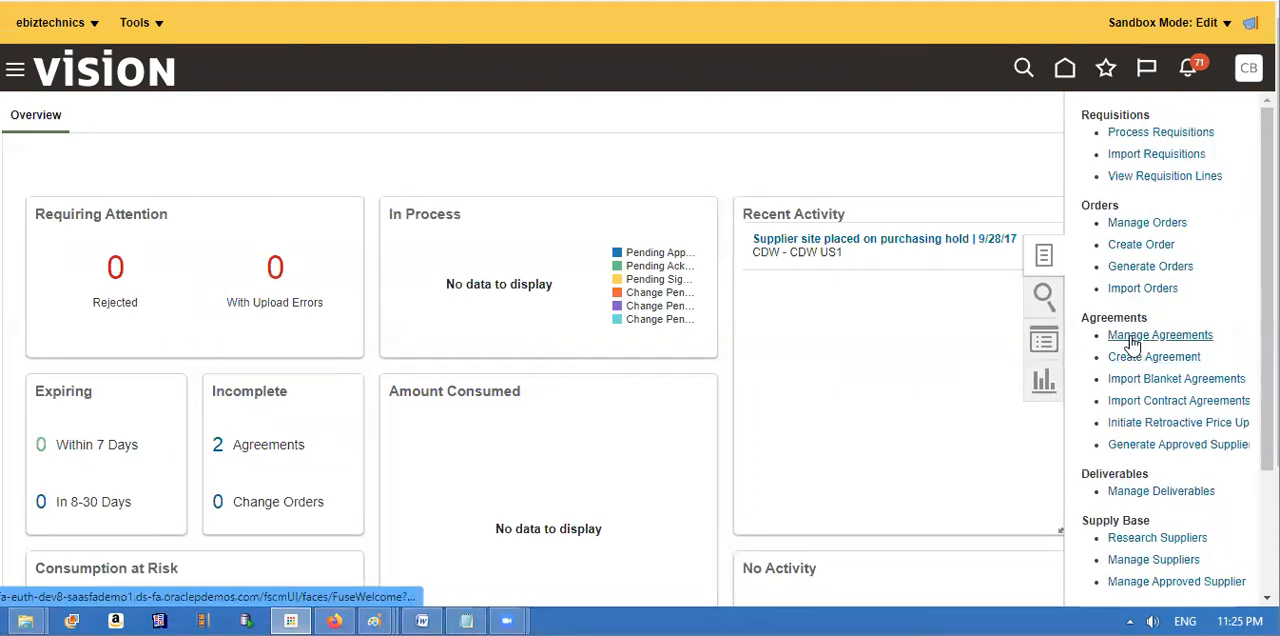
{"action": "left_click", "coordinate": [1129, 337]}
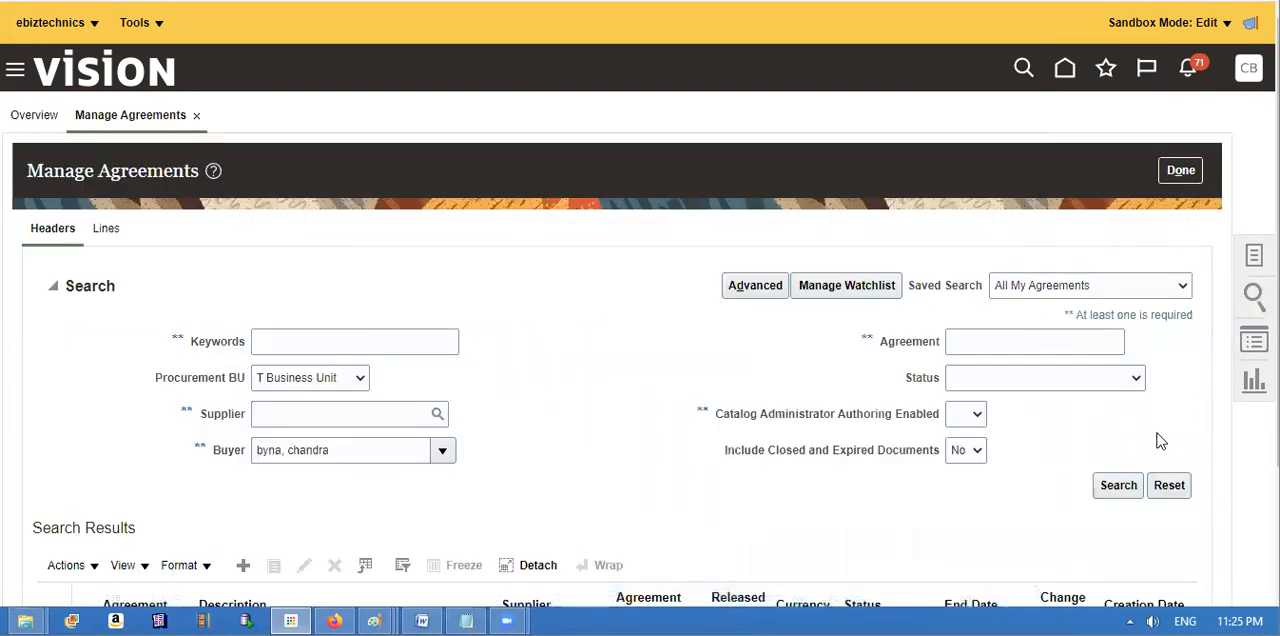
Step: Search all own agreements in T Business Unit and open the first incomplete T First Supplier agreement for editing
{"action": "left_click", "coordinate": [1118, 487]}
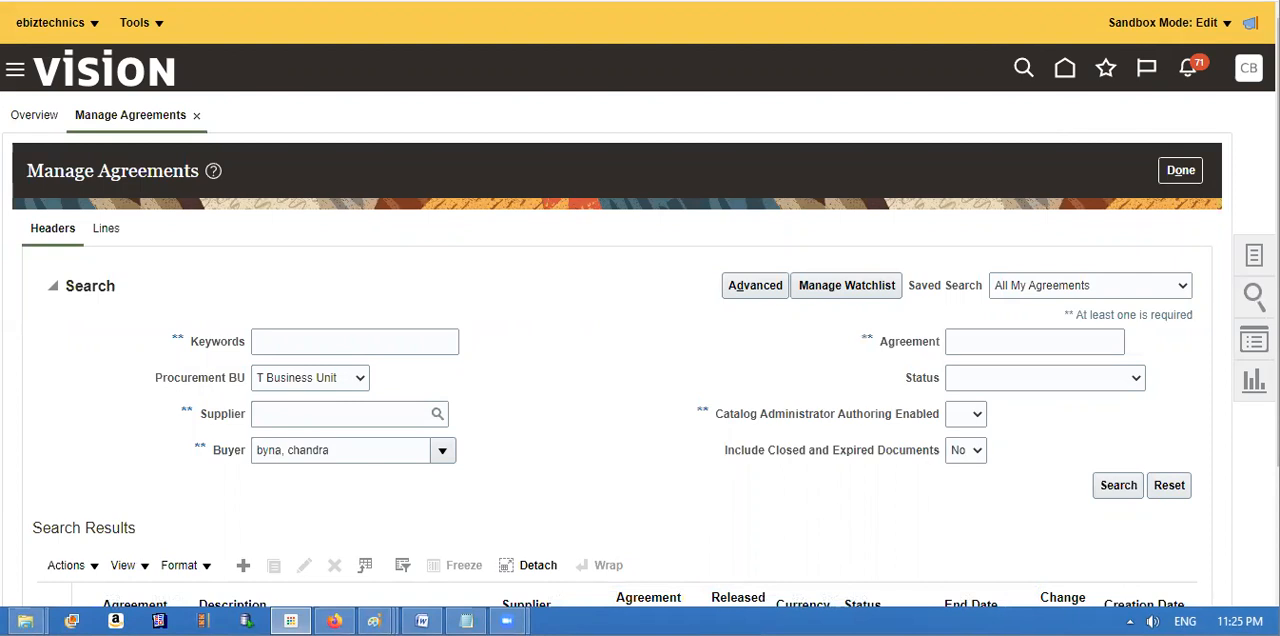
{"action": "left_click_drag", "start_coordinate": [1277, 300], "coordinate": [1277, 336]}
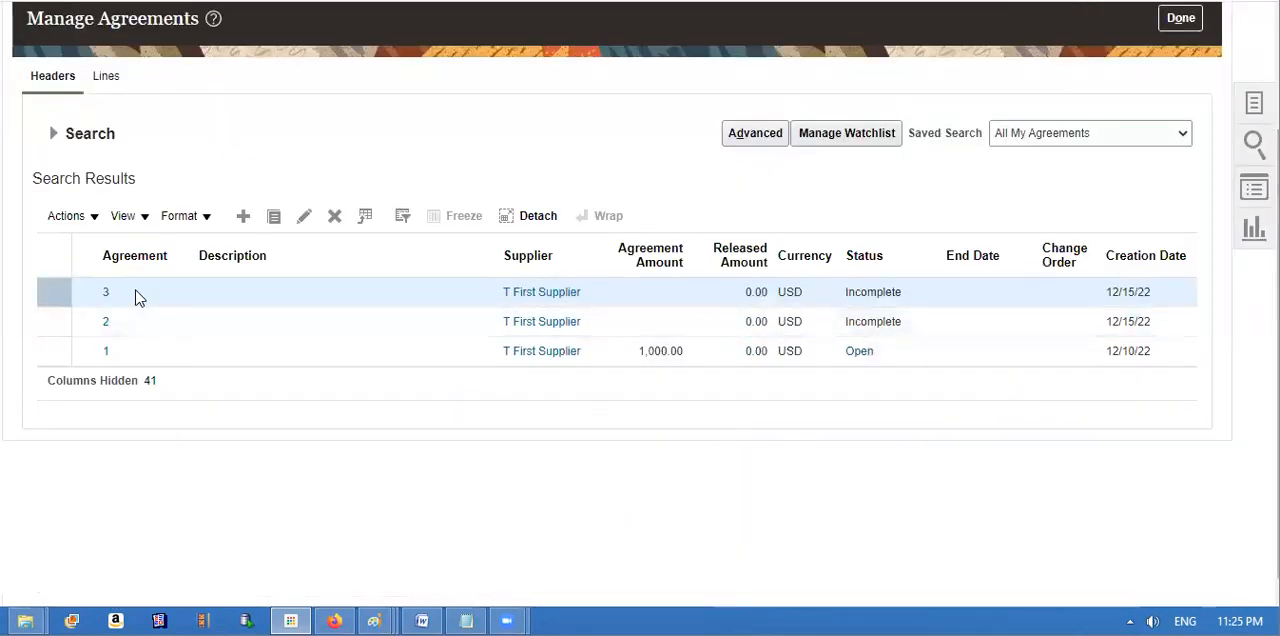
{"action": "left_click", "coordinate": [303, 220]}
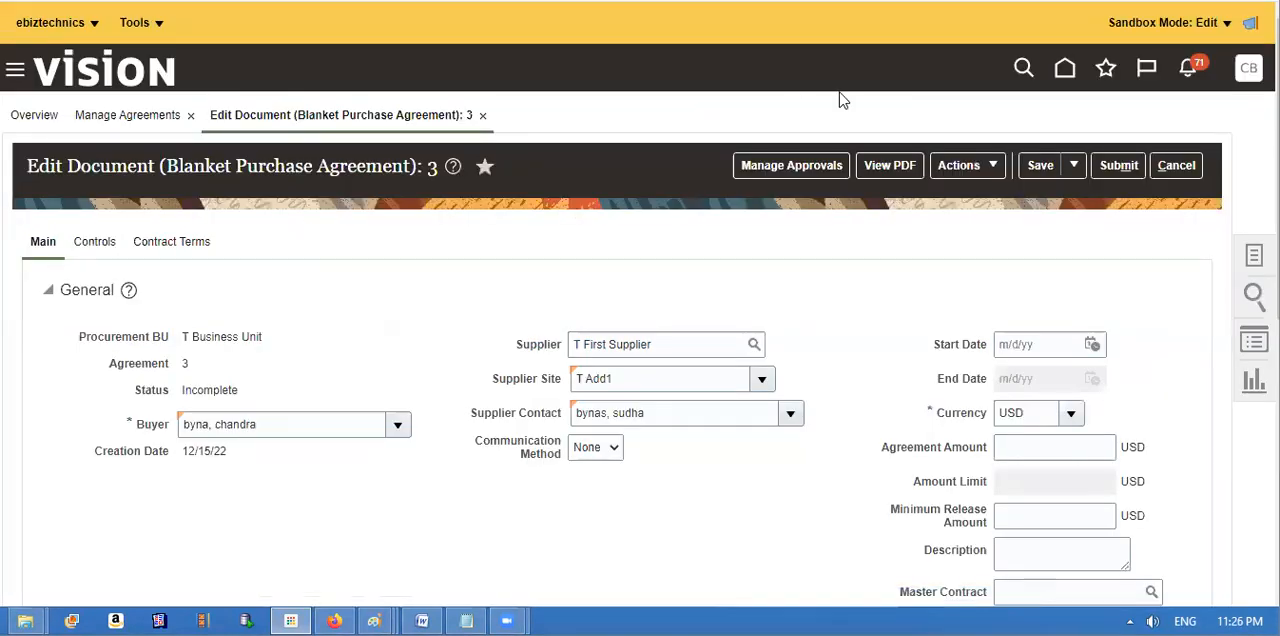
Step: Examine the blanket agreement's controls, including Business Unit Access, the order creation options and Schedule Group
{"action": "left_click", "coordinate": [105, 244]}
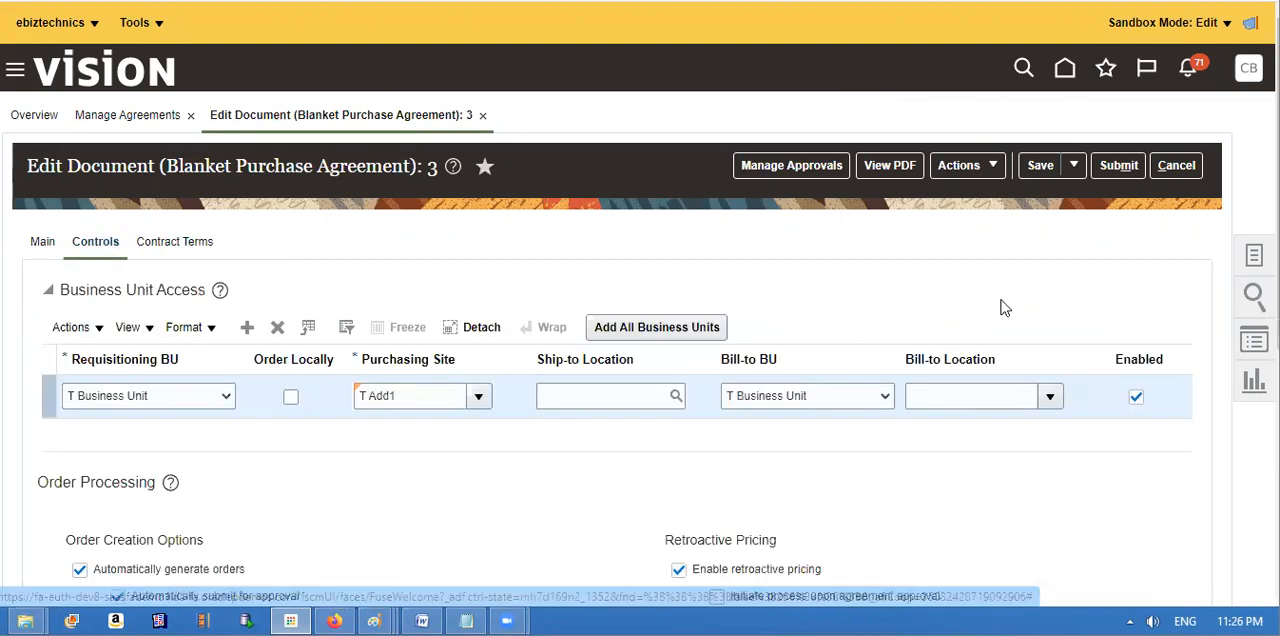
{"action": "scroll", "coordinate": [614, 446], "scroll_direction": "down", "scroll_amount": 5}
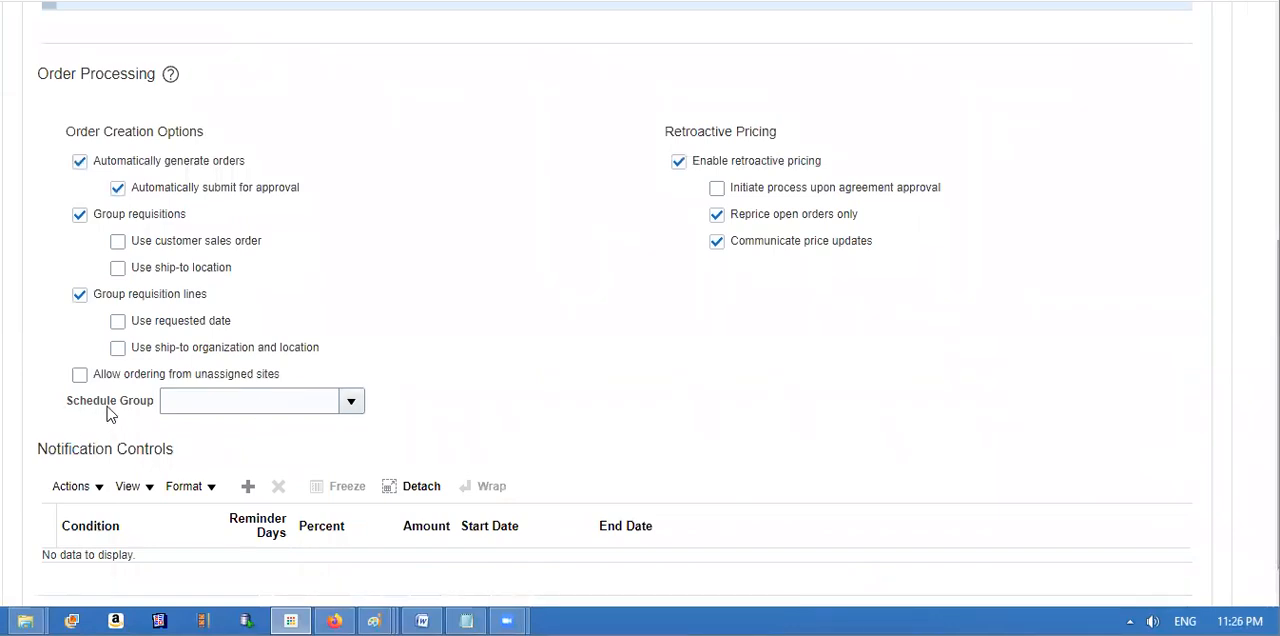
{"action": "scroll", "coordinate": [640, 300], "scroll_direction": "up", "scroll_amount": 3}
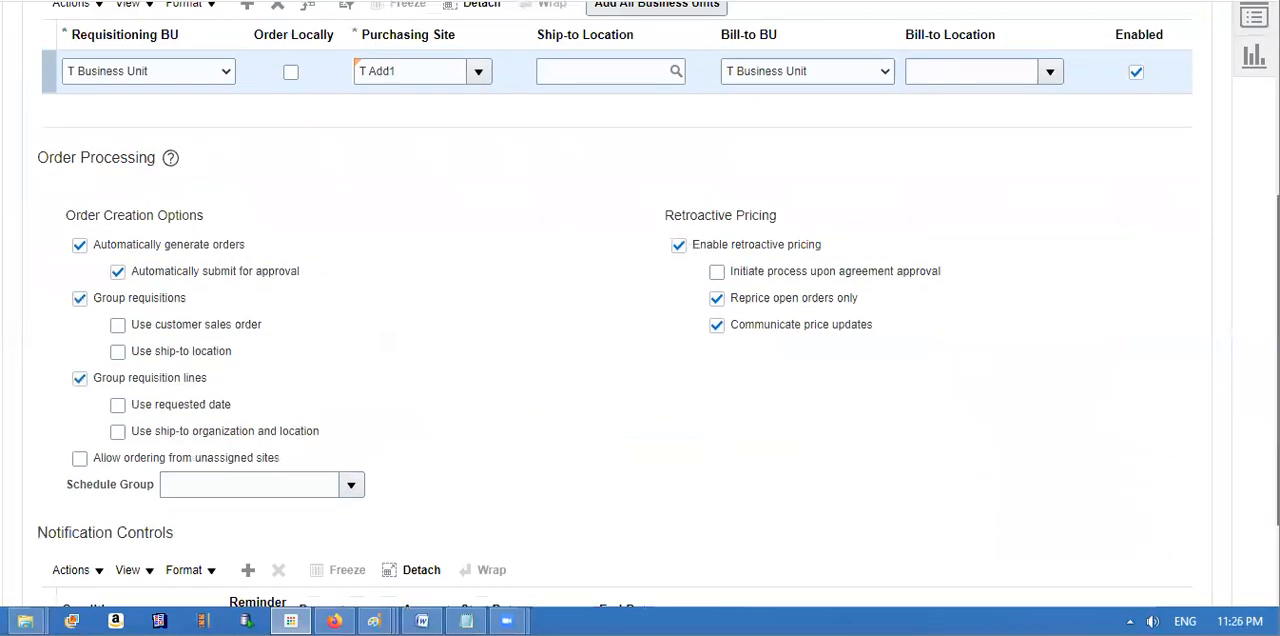
{"action": "scroll", "coordinate": [633, 147], "scroll_direction": "up", "scroll_amount": 2}
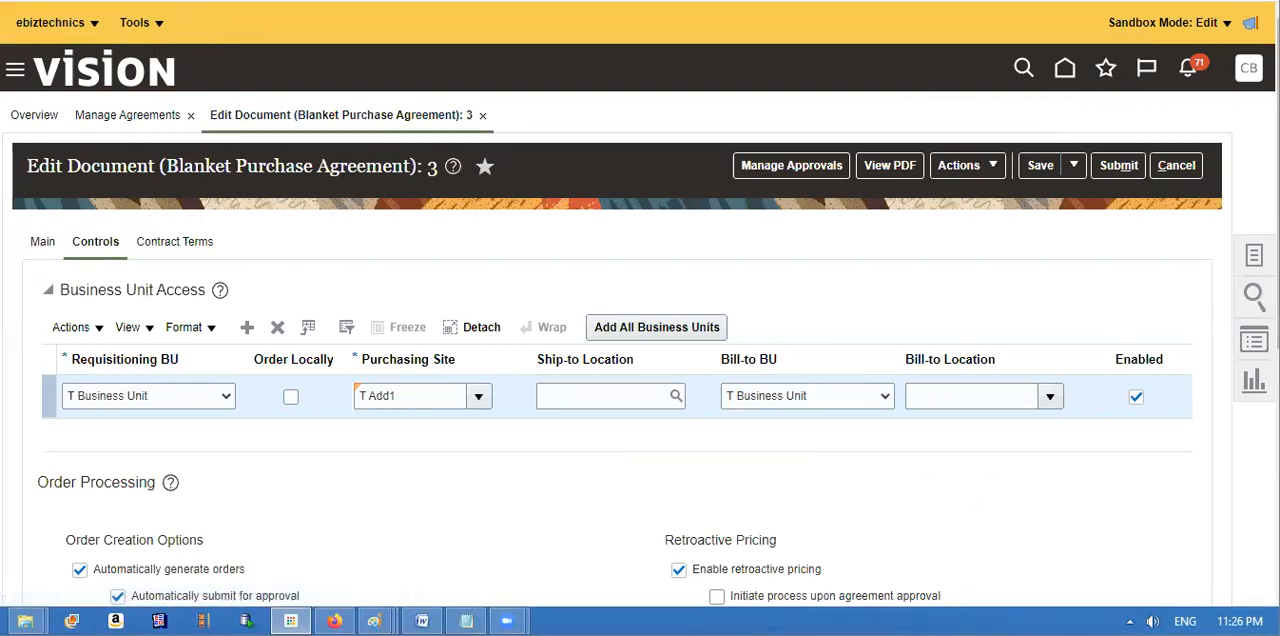
{"action": "scroll", "coordinate": [640, 304], "scroll_direction": "up", "scroll_amount": 1}
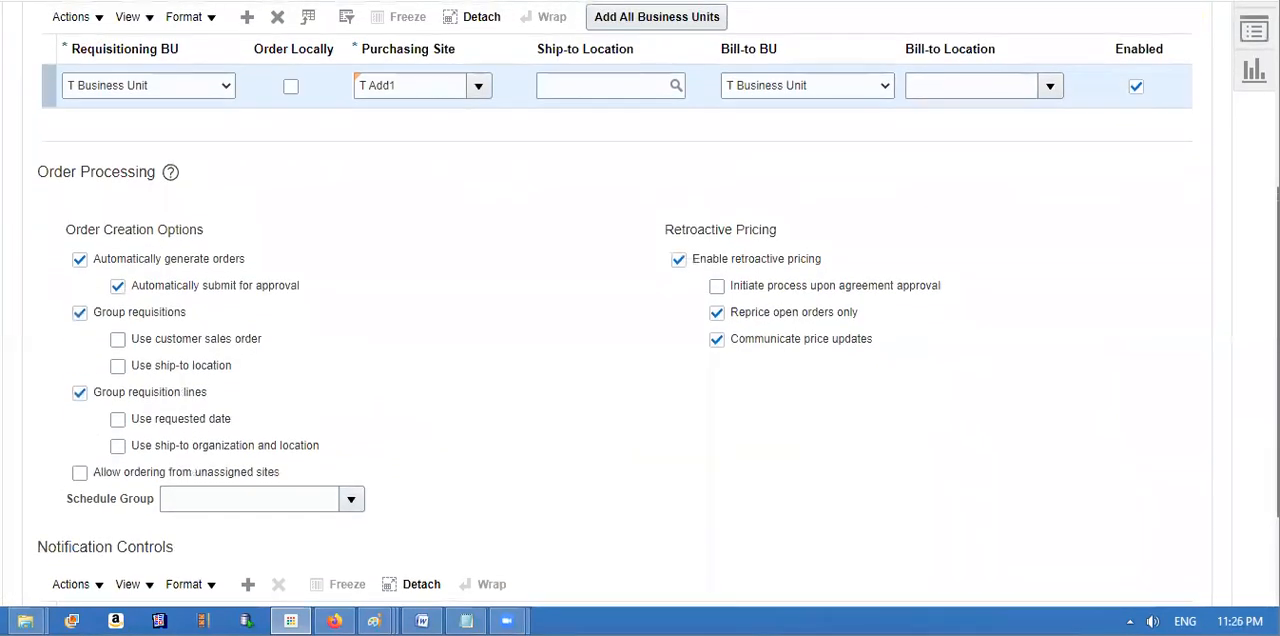
{"action": "scroll", "coordinate": [640, 304], "scroll_direction": "up", "scroll_amount": 3}
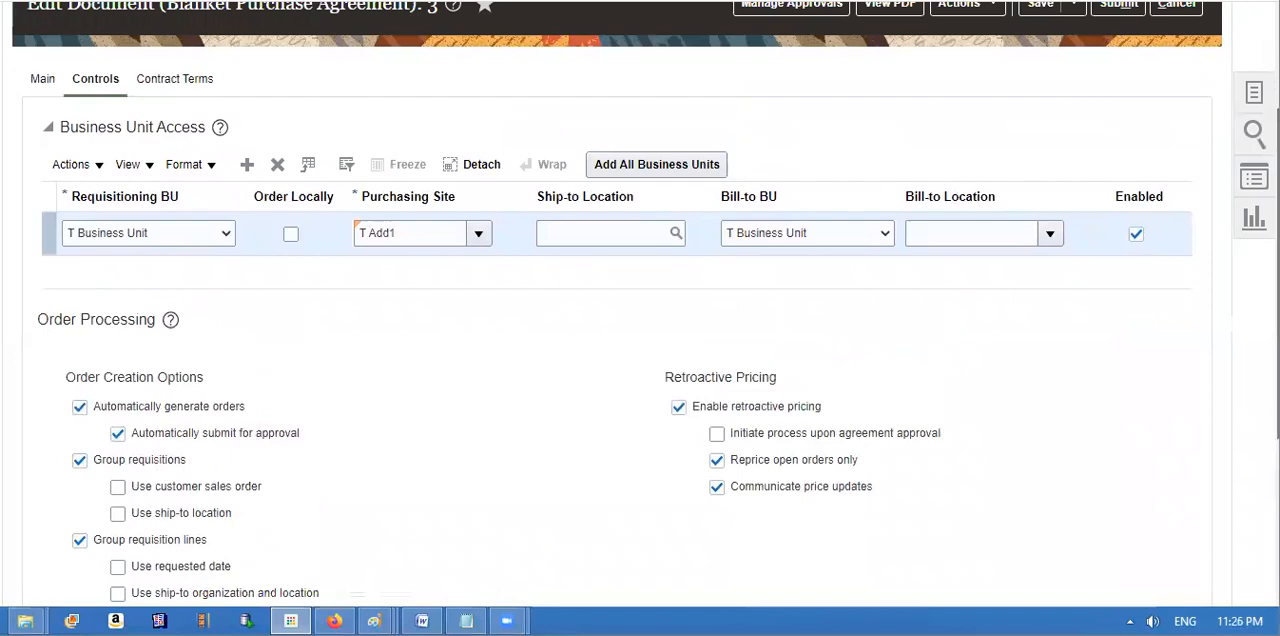
{"action": "scroll", "coordinate": [640, 304], "scroll_direction": "down", "scroll_amount": 2}
{"action": "scroll", "coordinate": [640, 304], "scroll_direction": "up", "scroll_amount": 2}
{"action": "scroll", "coordinate": [640, 304], "scroll_direction": "up", "scroll_amount": 1}
{"action": "scroll", "coordinate": [640, 304], "scroll_direction": "down", "scroll_amount": 1}
{"action": "scroll", "coordinate": [640, 304], "scroll_direction": "up", "scroll_amount": 3}
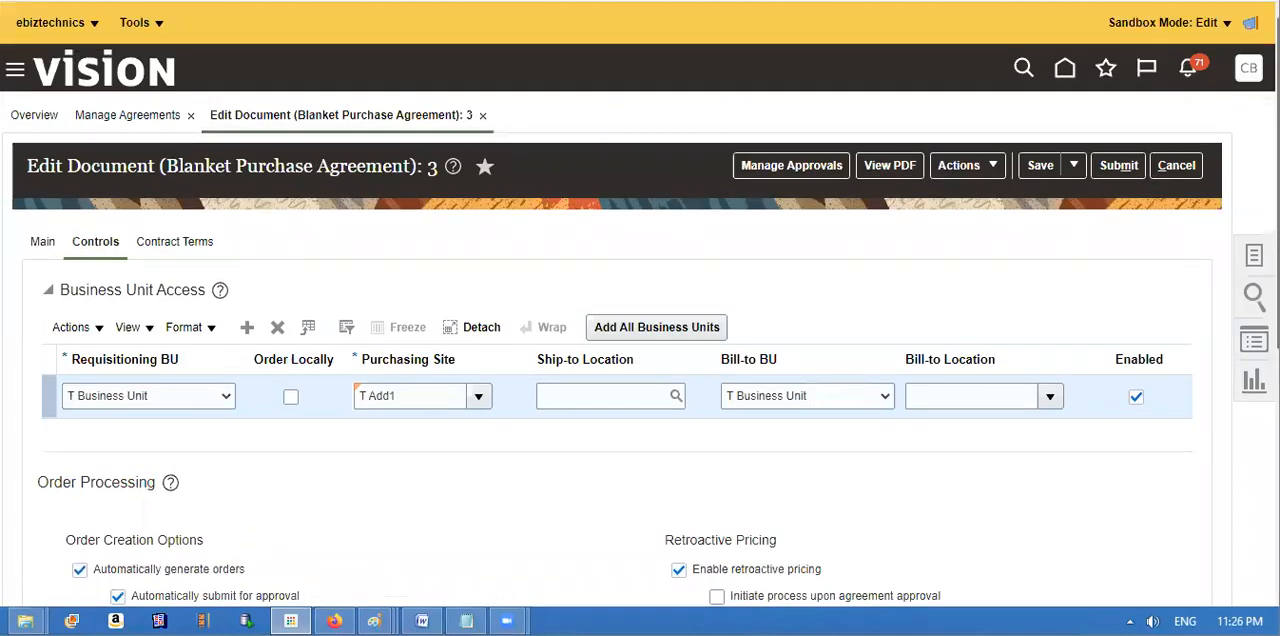
{"action": "scroll", "coordinate": [640, 320], "scroll_direction": "down", "scroll_amount": 3}
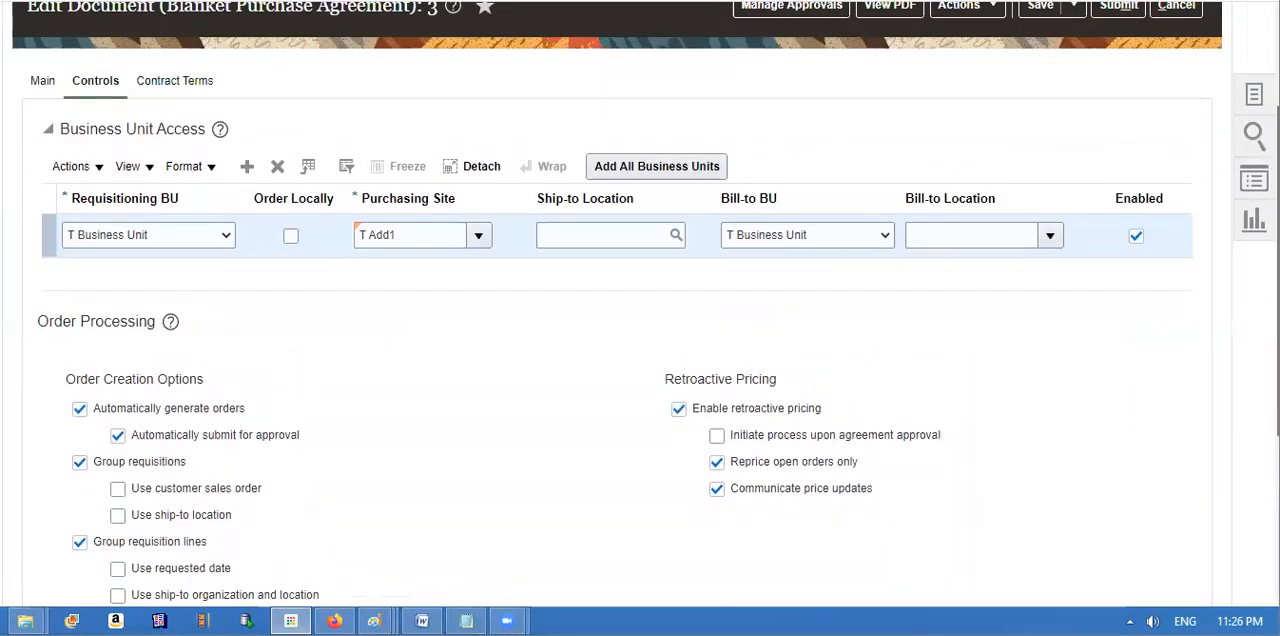
{"action": "scroll", "coordinate": [550, 578], "scroll_direction": "down", "scroll_amount": 2}
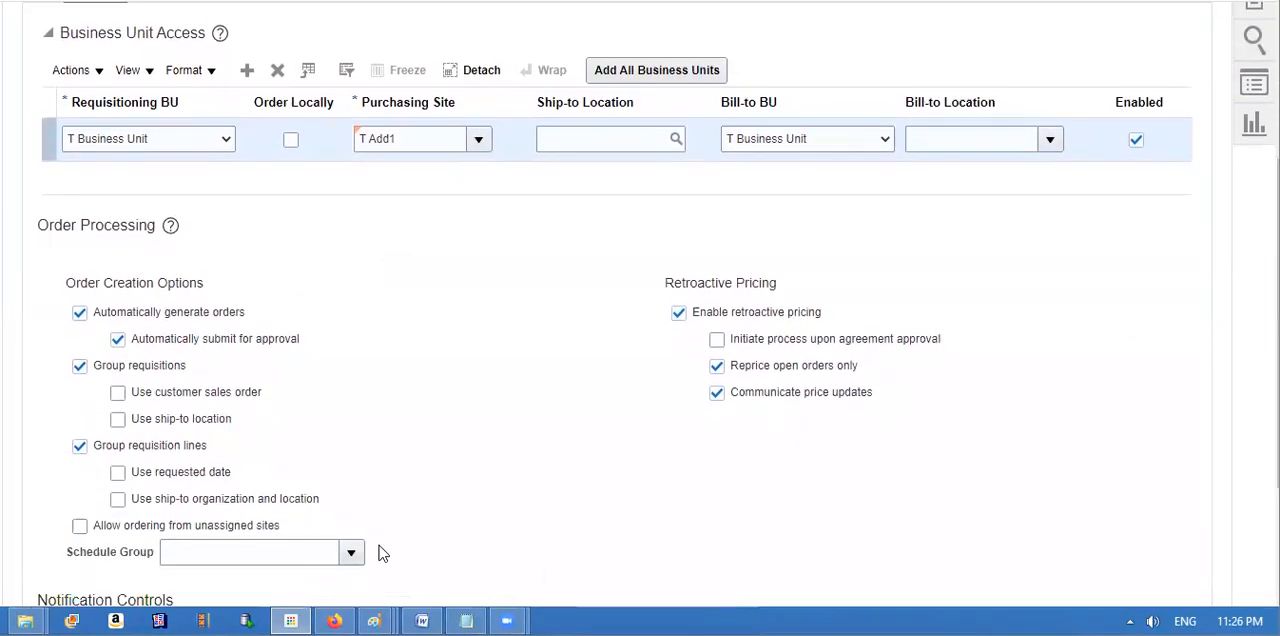
Step: Try to set the agreement's Schedule Group to Thursdays and leave the agreement
{"action": "left_click", "coordinate": [352, 556]}
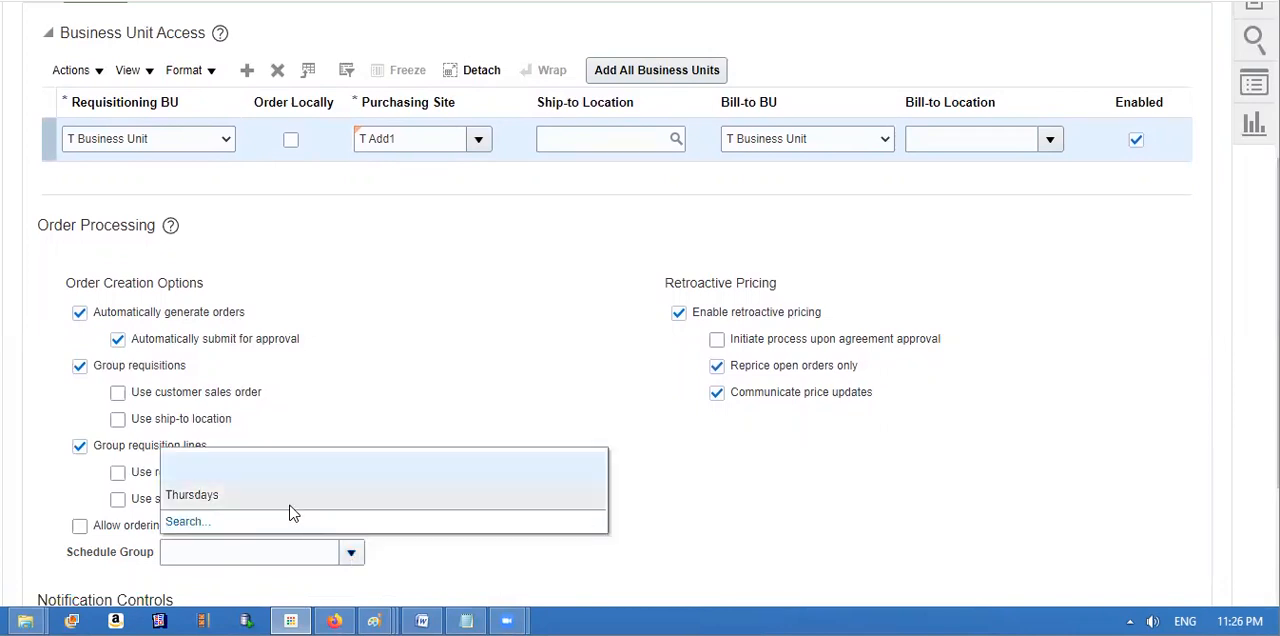
{"action": "left_click", "coordinate": [217, 494]}
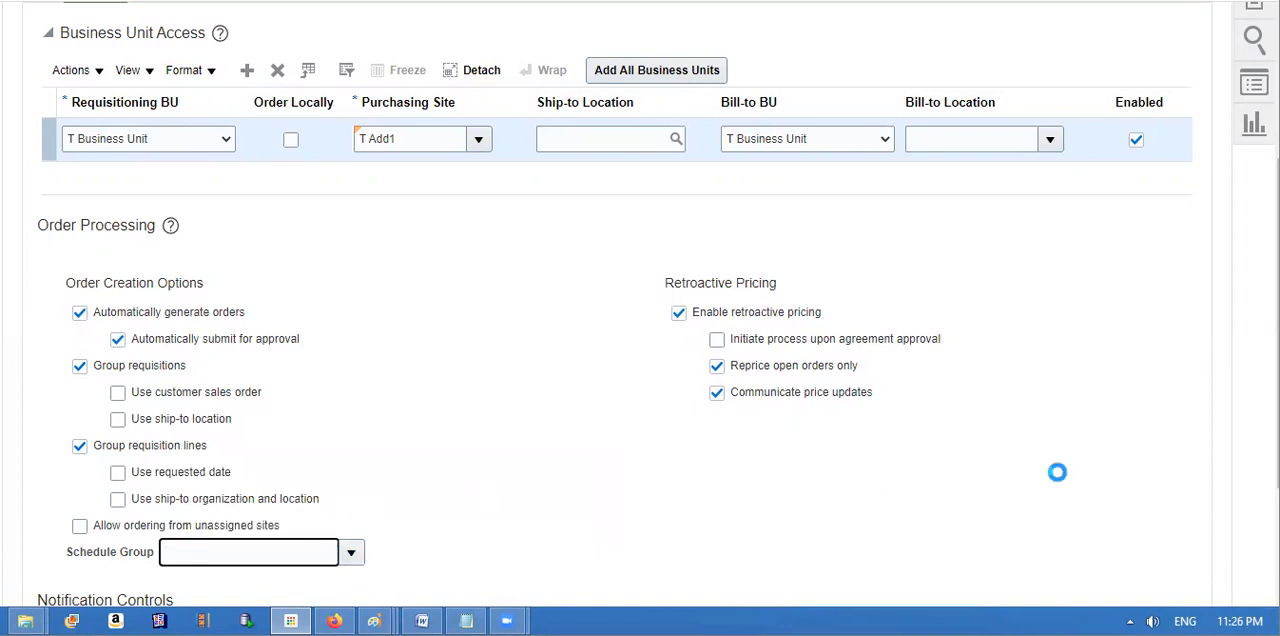
{"action": "left_click_drag", "start_coordinate": [1278, 320], "coordinate": [1278, 180]}
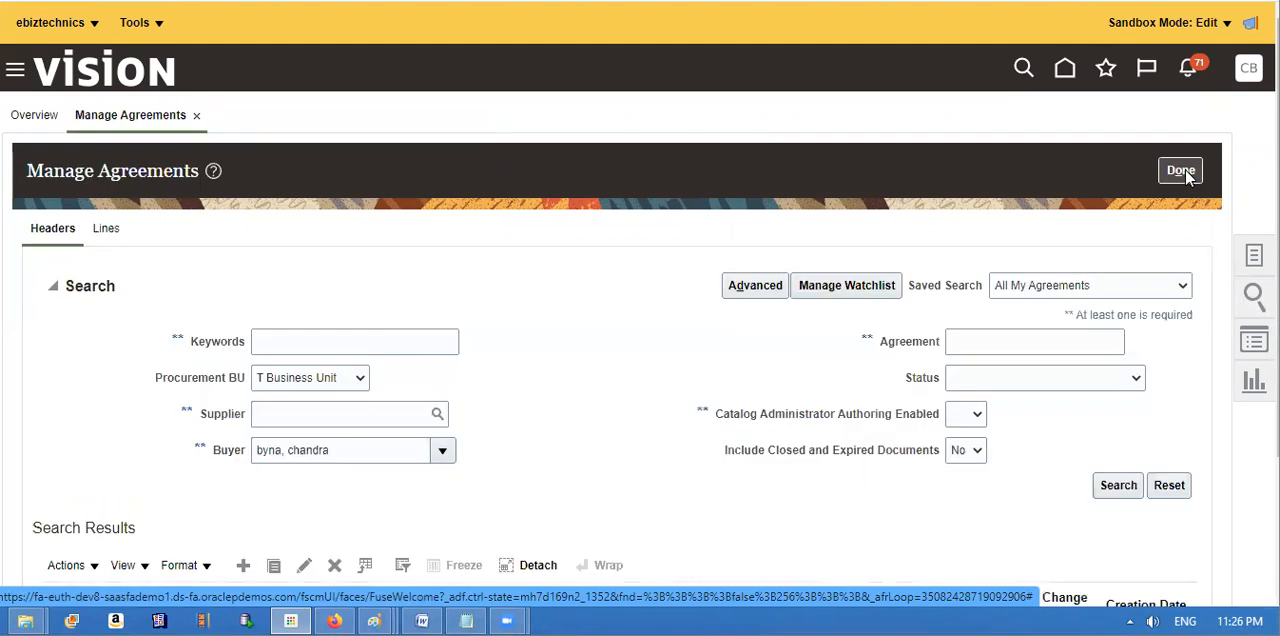
Step: Go to Generate Orders and start a new process submission with its advanced options shown
{"action": "left_click", "coordinate": [1254, 255]}
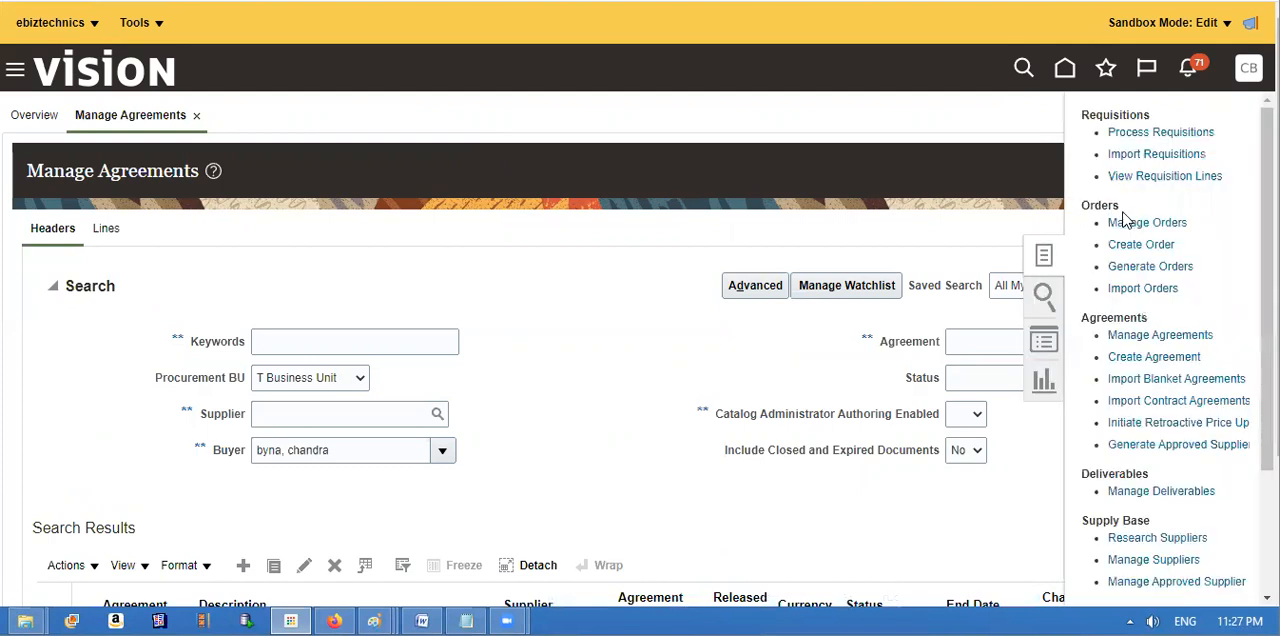
{"action": "left_click", "coordinate": [1156, 268]}
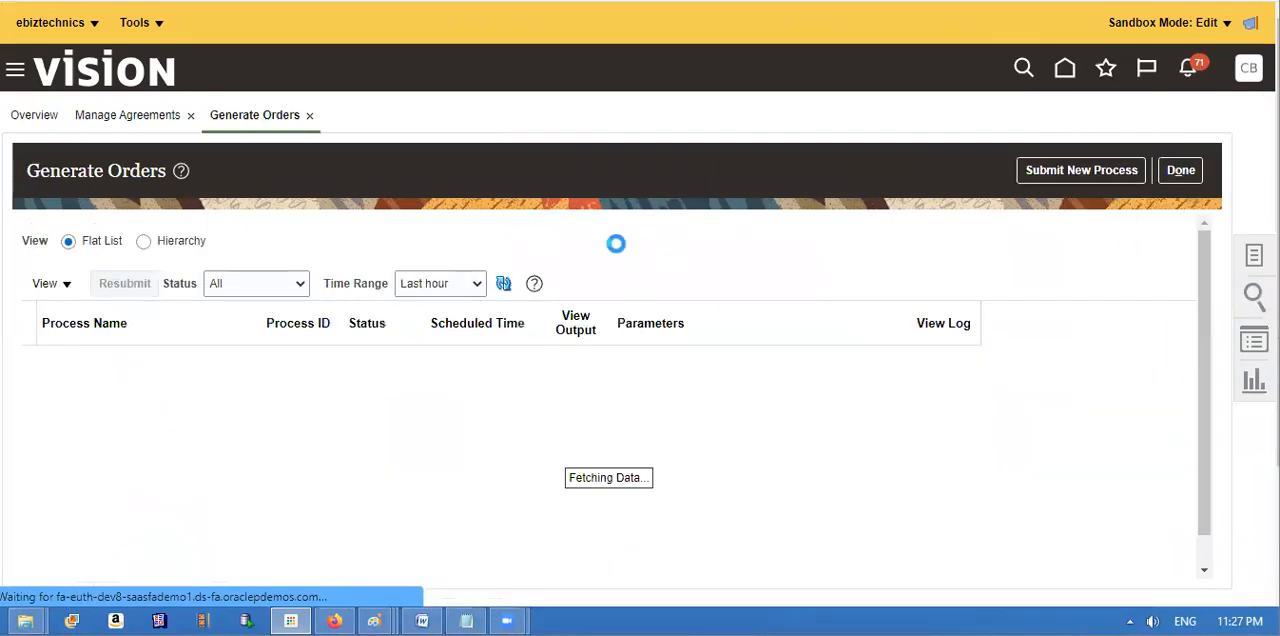
{"action": "left_click", "coordinate": [1045, 172]}
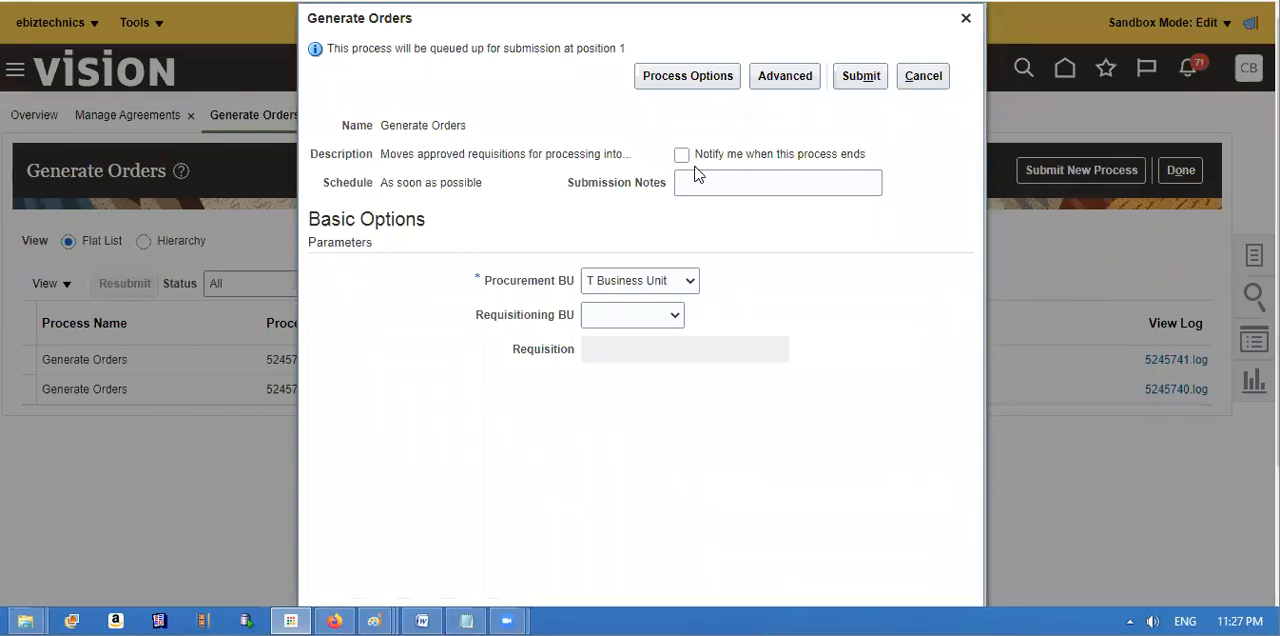
{"action": "left_click", "coordinate": [802, 75]}
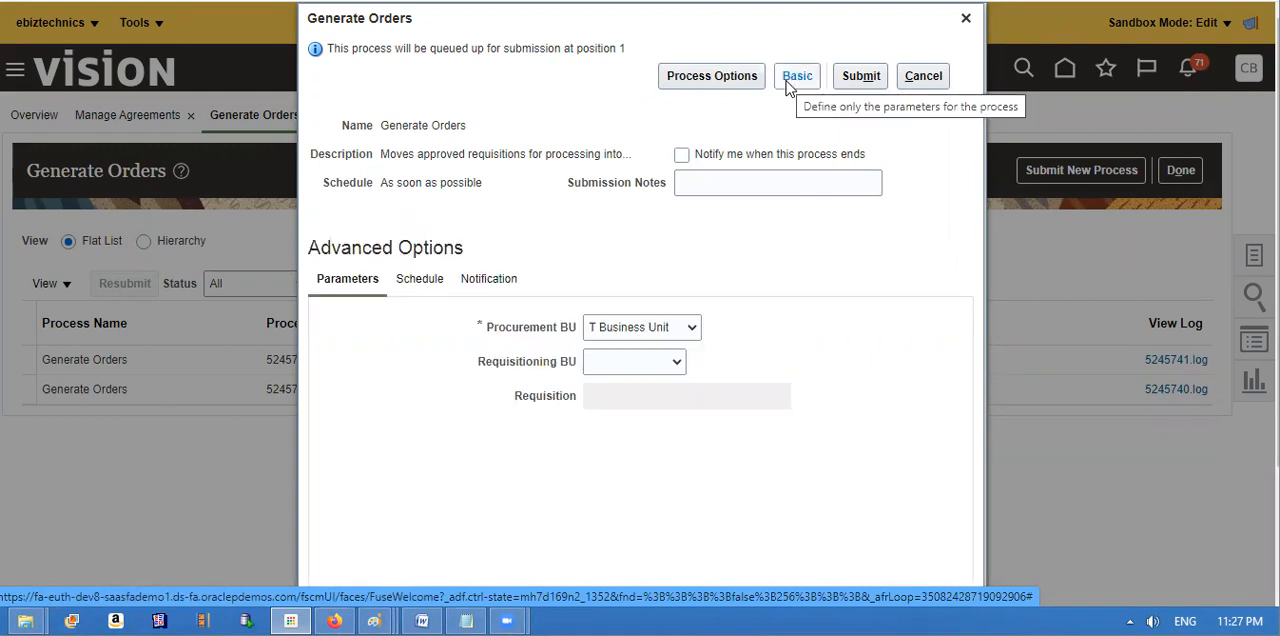
Step: Set the Generate Orders process to run using a schedule with a Weekly frequency
{"action": "left_click", "coordinate": [413, 281]}
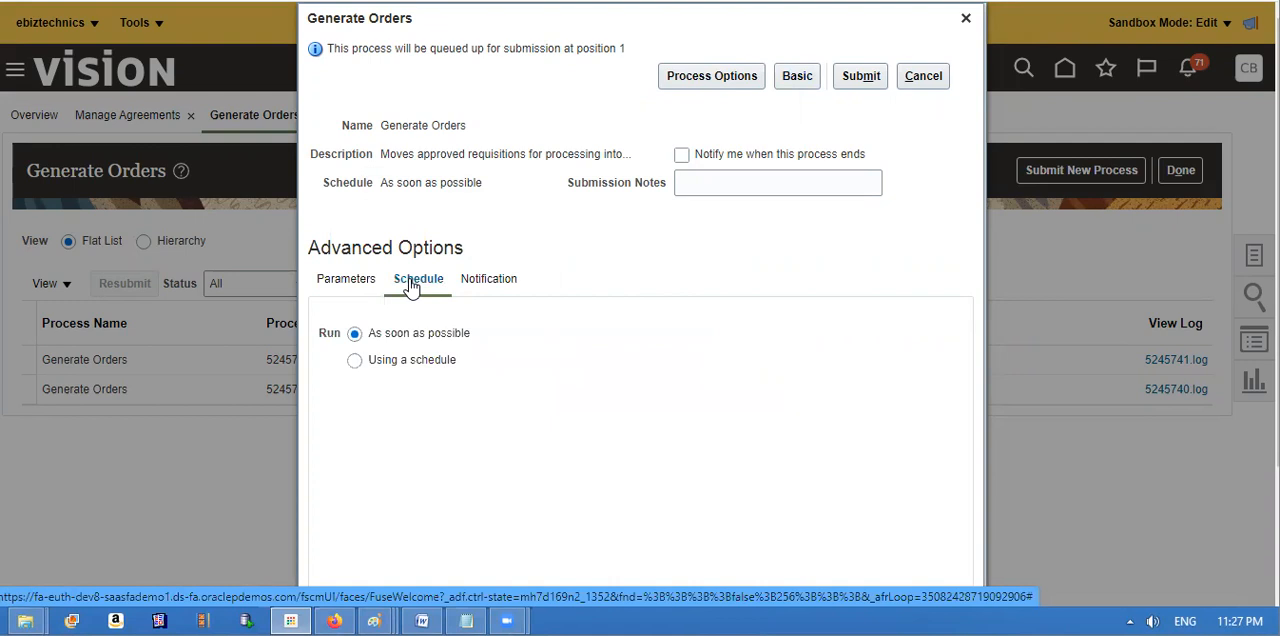
{"action": "left_click", "coordinate": [354, 362]}
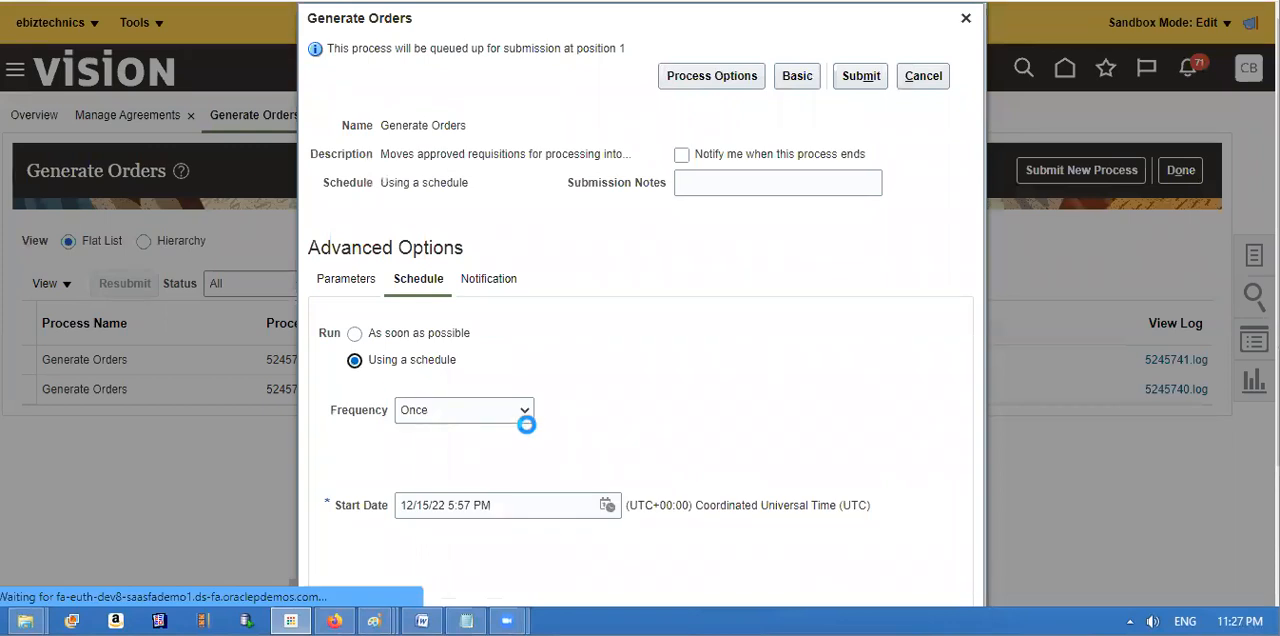
{"action": "left_click", "coordinate": [522, 411]}
{"action": "left_click", "coordinate": [487, 476]}
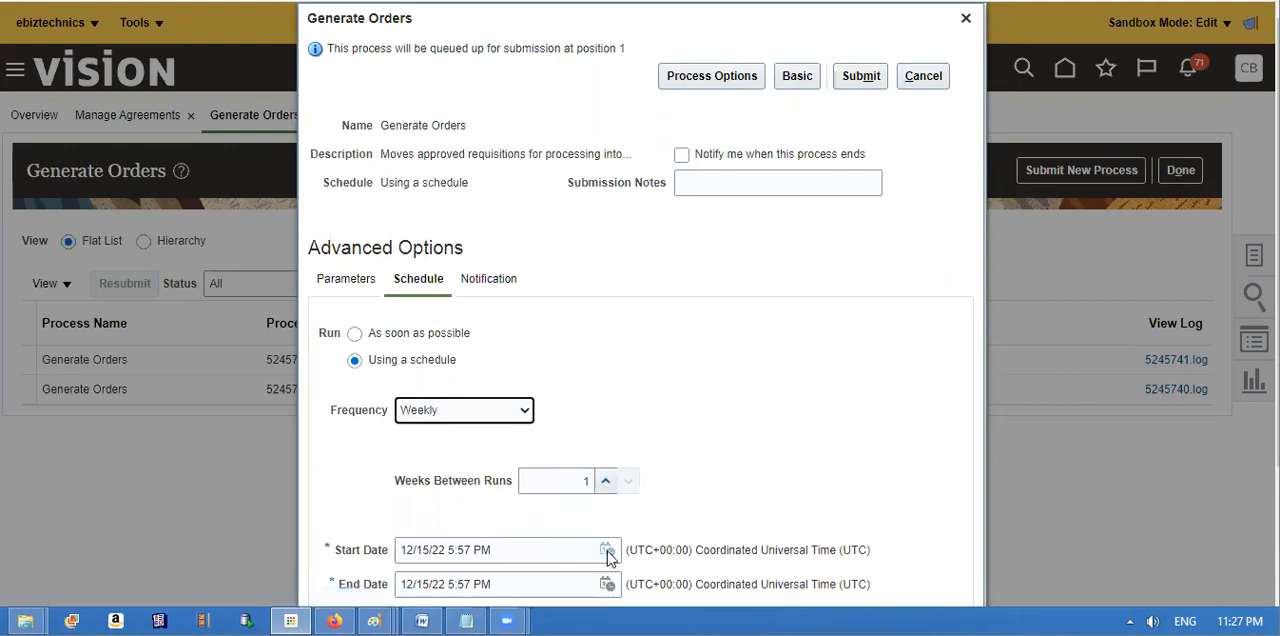
Step: Set the schedule's start date to 12/22/22 5:57 PM and cancel the process submission
{"action": "left_click", "coordinate": [607, 551]}
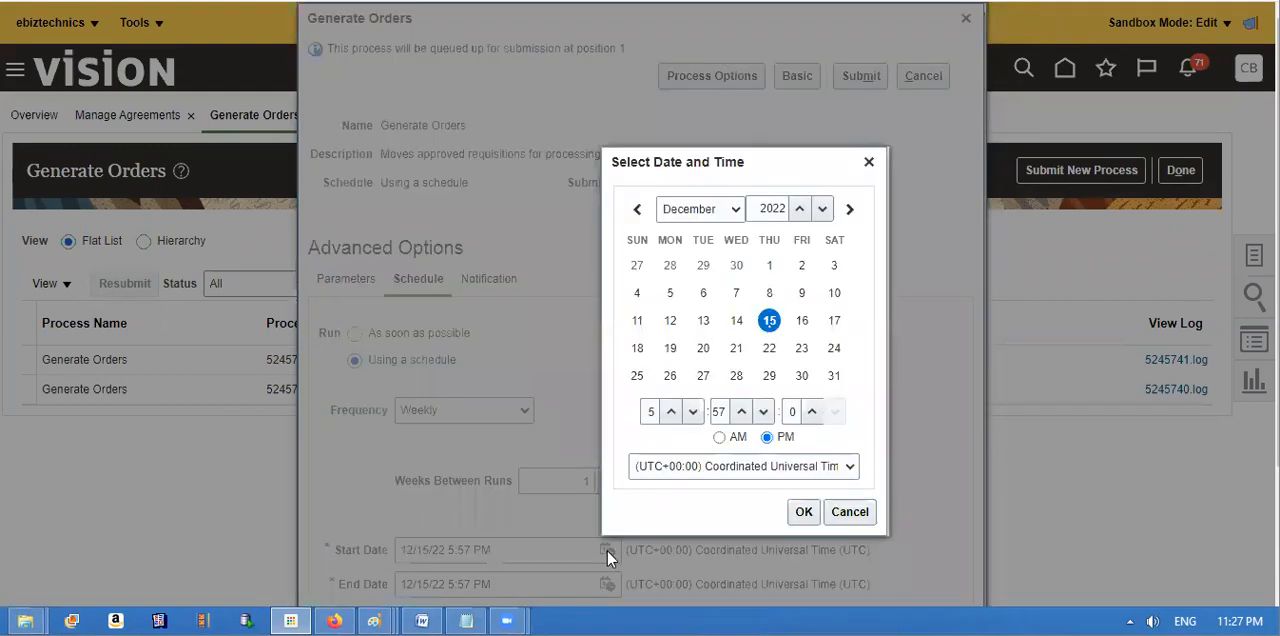
{"action": "left_click", "coordinate": [769, 357]}
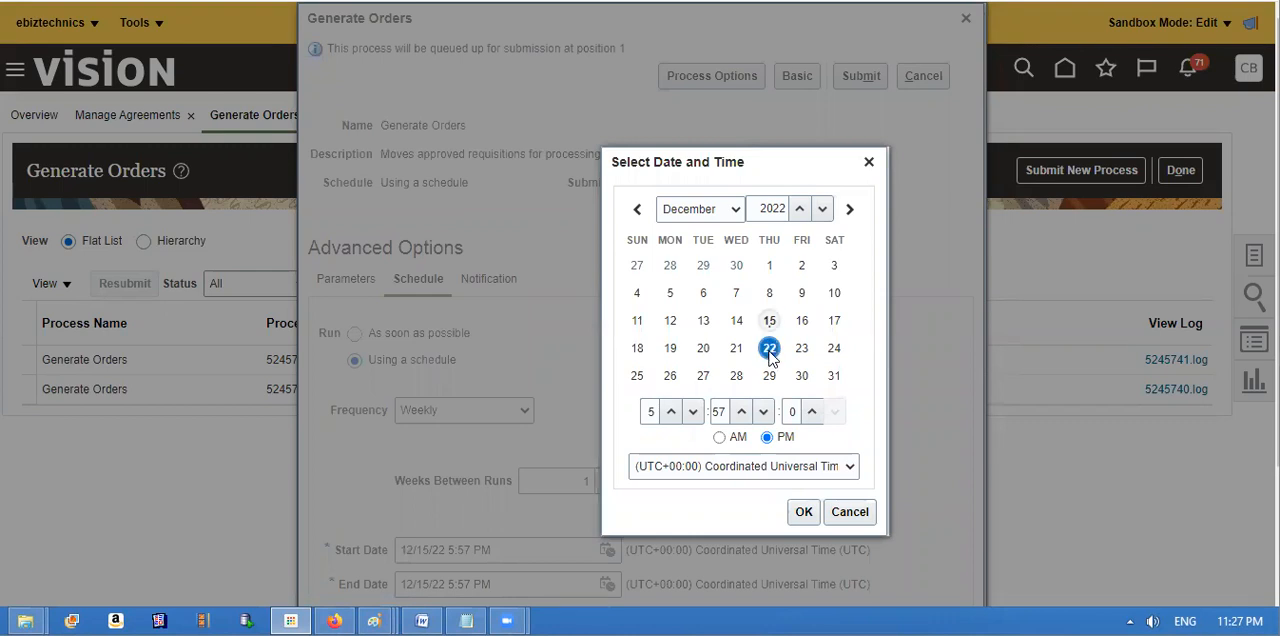
{"action": "left_click", "coordinate": [804, 513]}
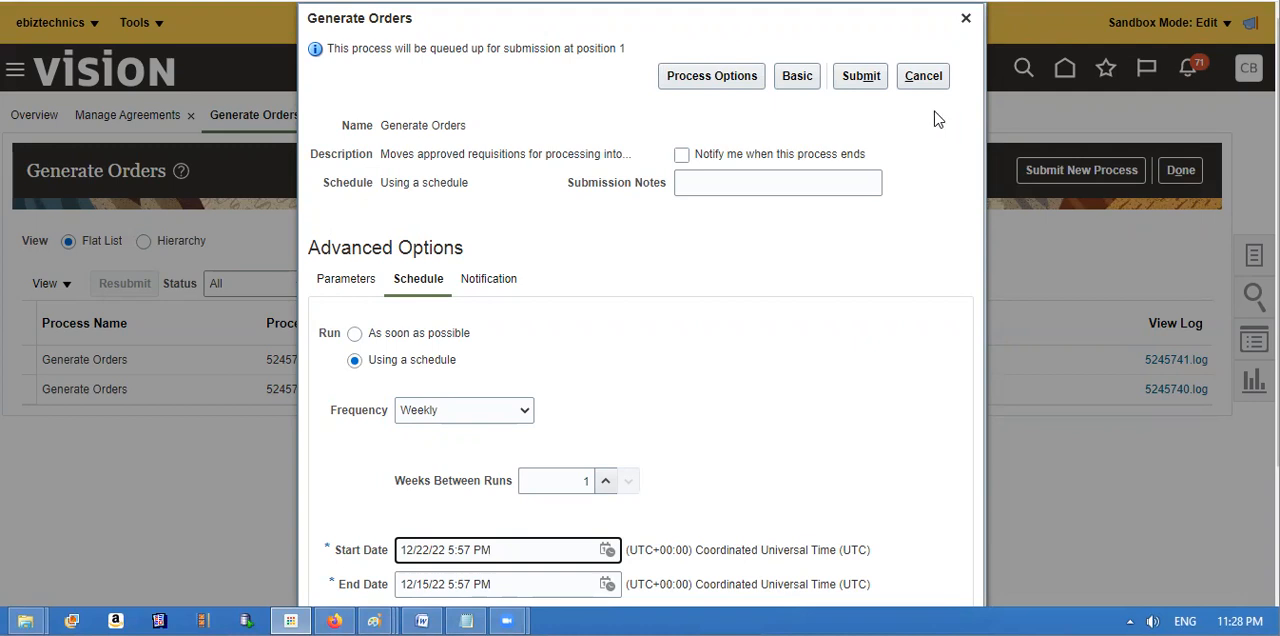
{"action": "left_click", "coordinate": [923, 77]}
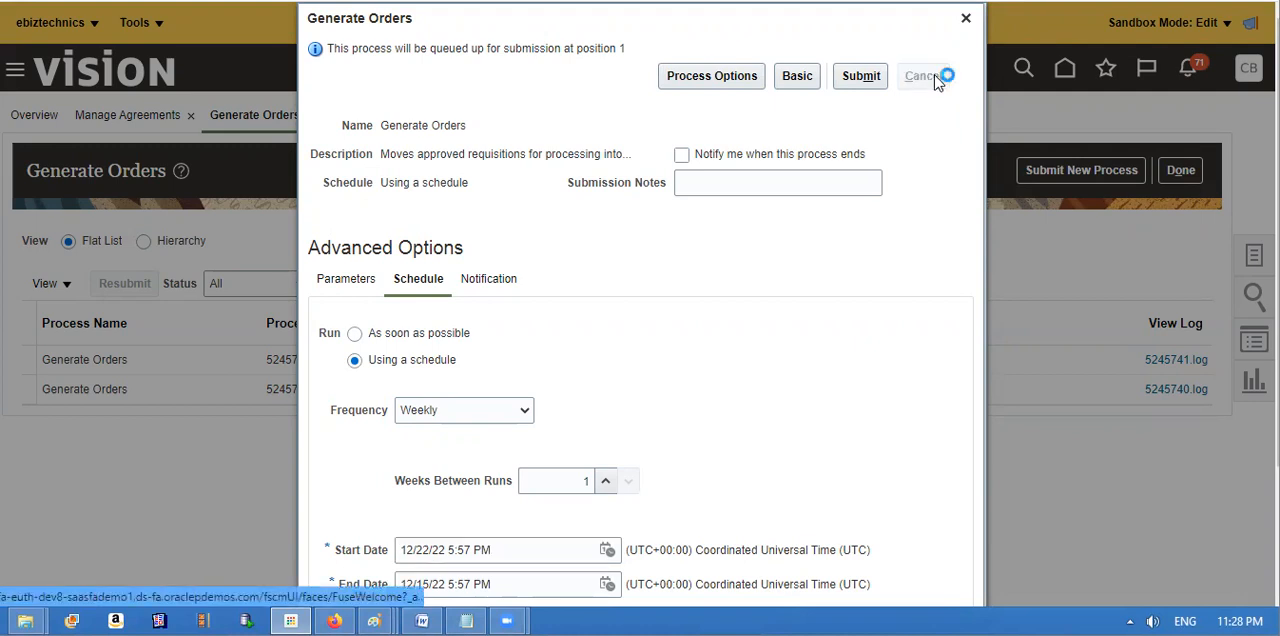